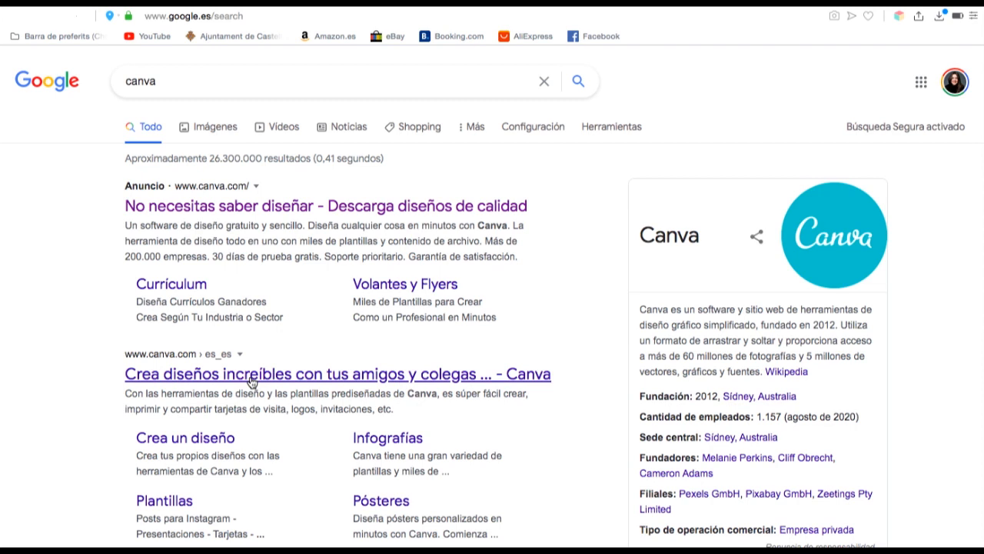
Open the Spanish Canva site from the Google results and sign in with the first suggested Google account.
left_click(251, 374)
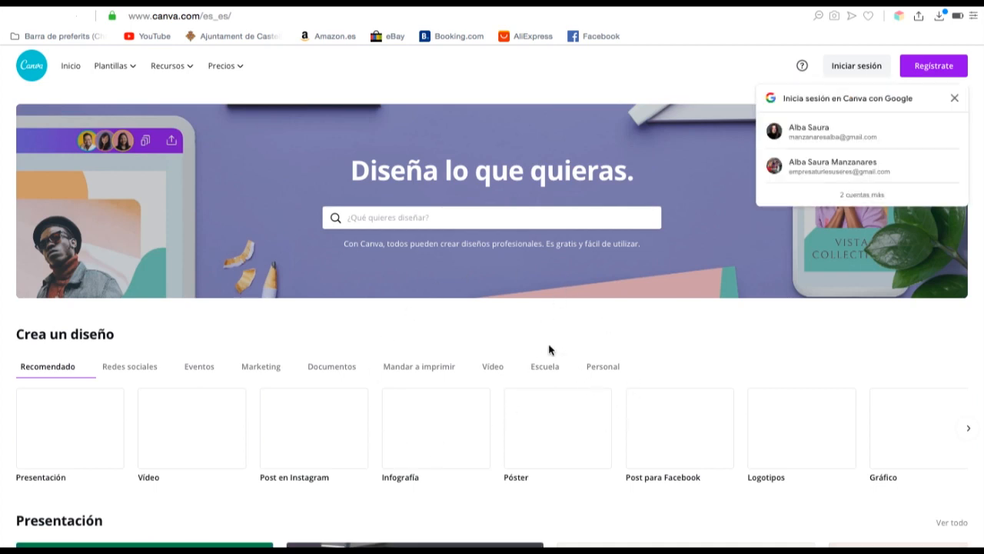
scroll(320, 347, "down", 1)
scroll(318, 350, "down", 3)
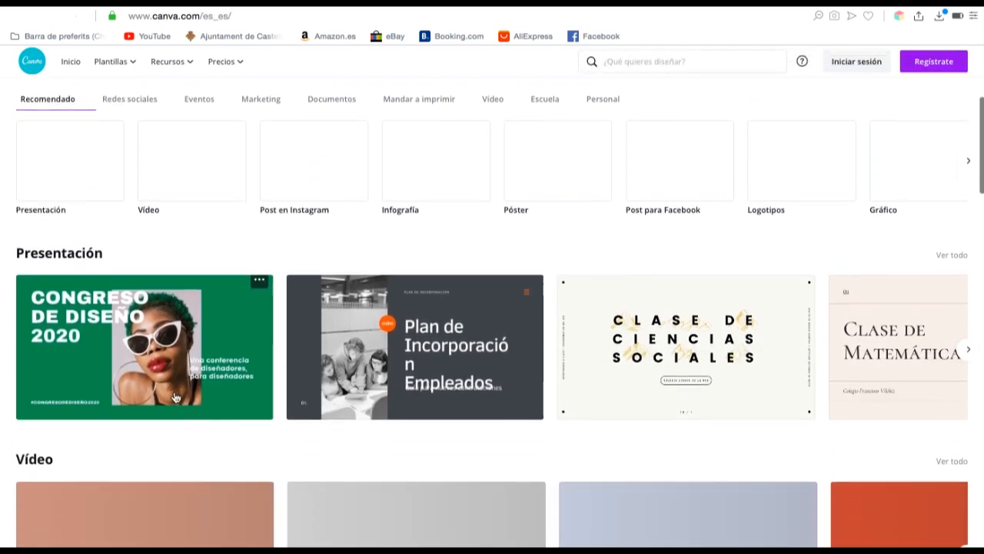
scroll(476, 370, "down", 5)
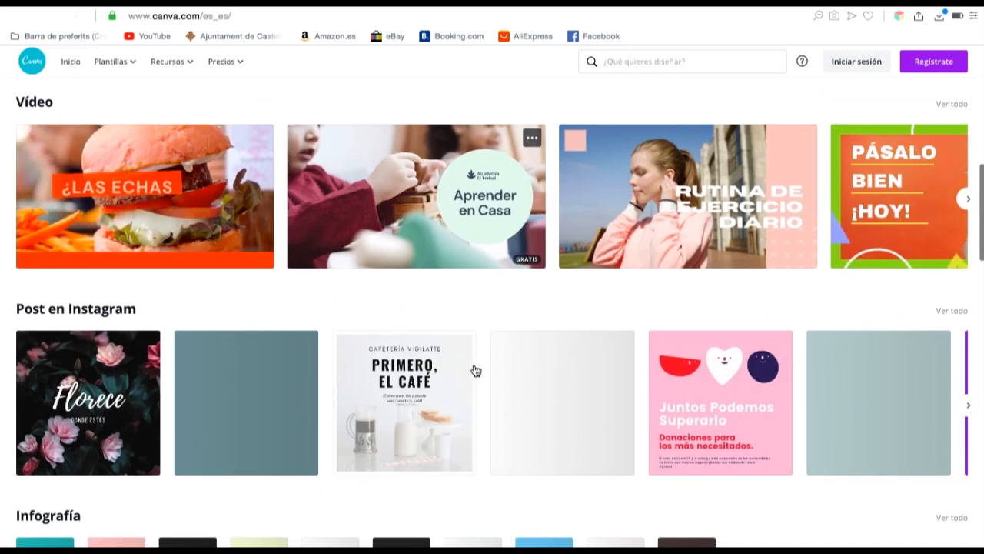
scroll(475, 371, "down", 5)
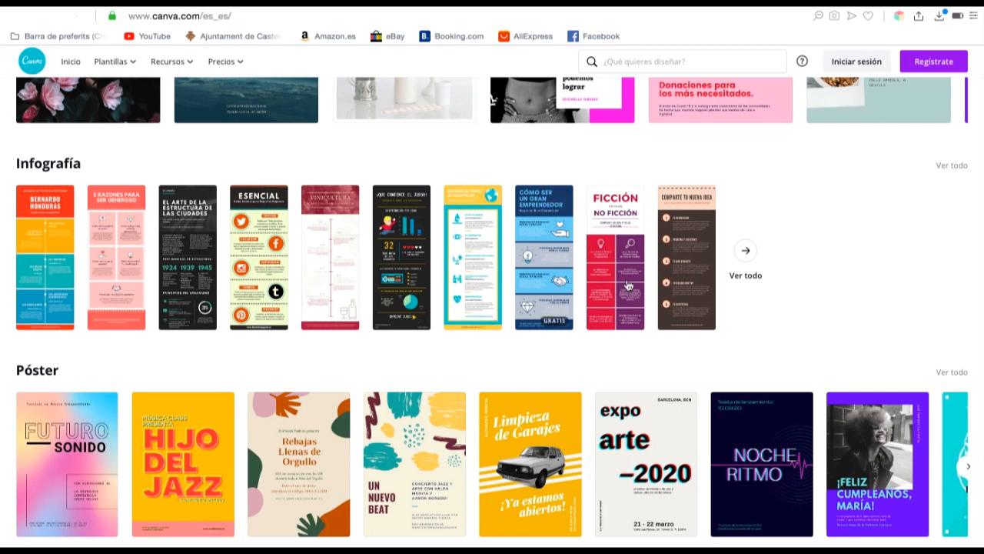
scroll(773, 316, "up", 15)
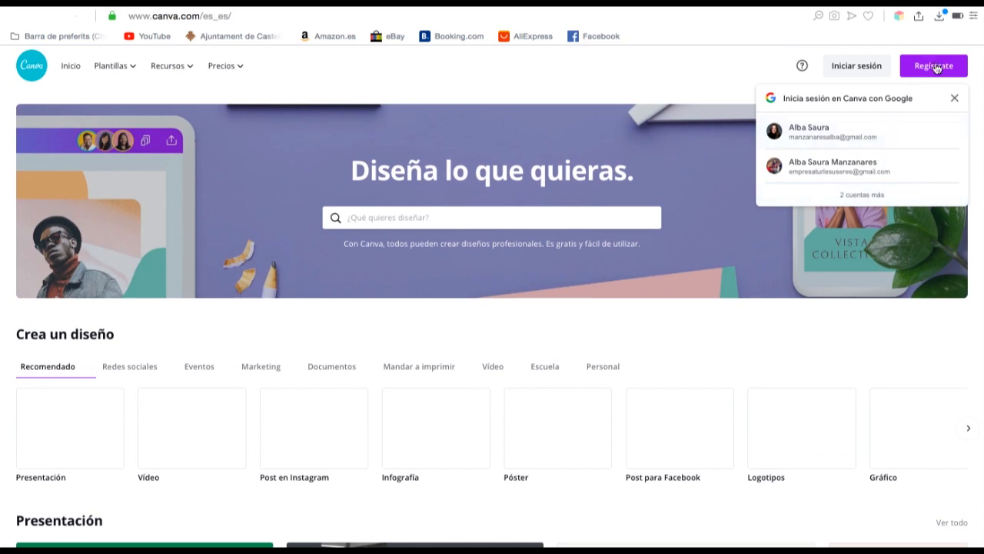
left_click(843, 136)
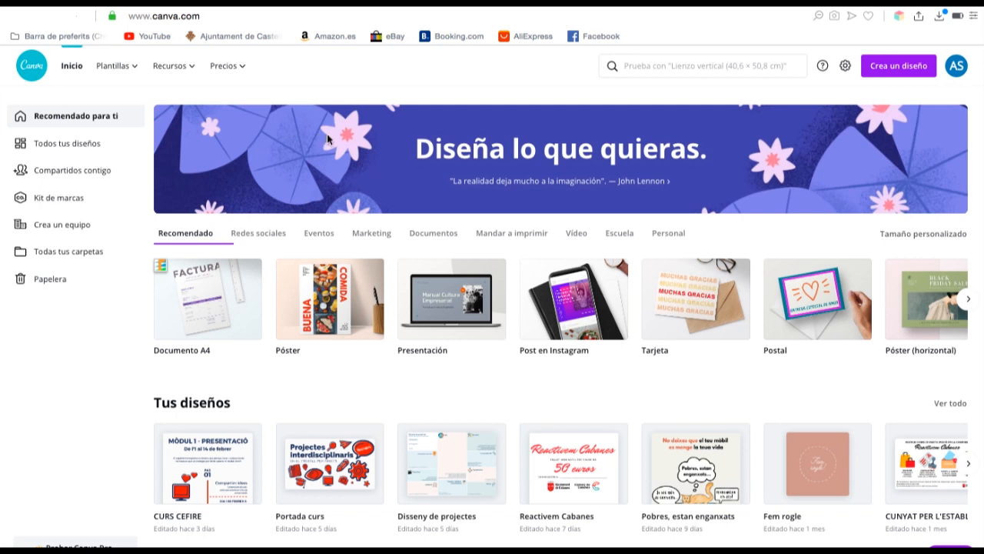
Search for infographic designs and choose the suggested "Infografía de educación" category.
left_click(660, 67)
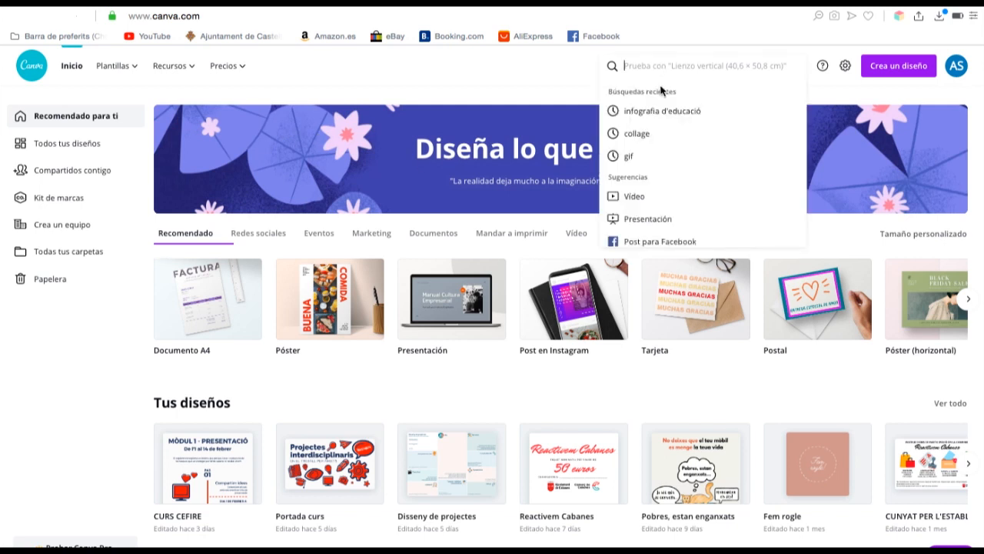
type("infograf")
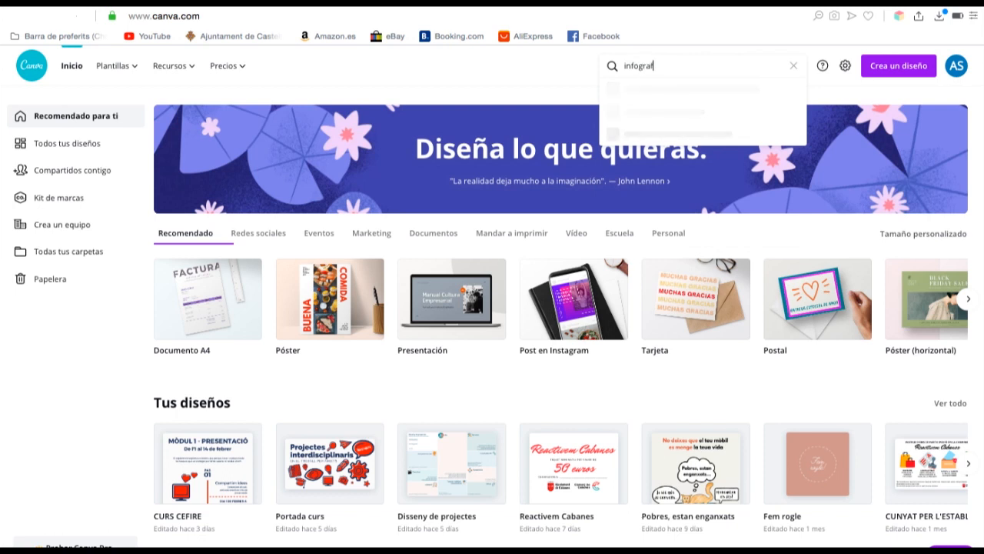
type("ía")
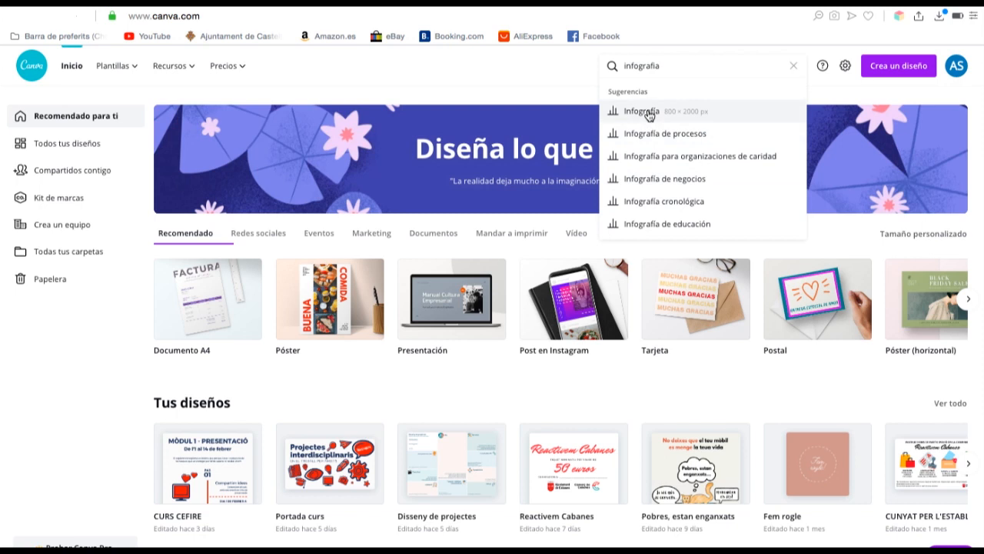
left_click(630, 202)
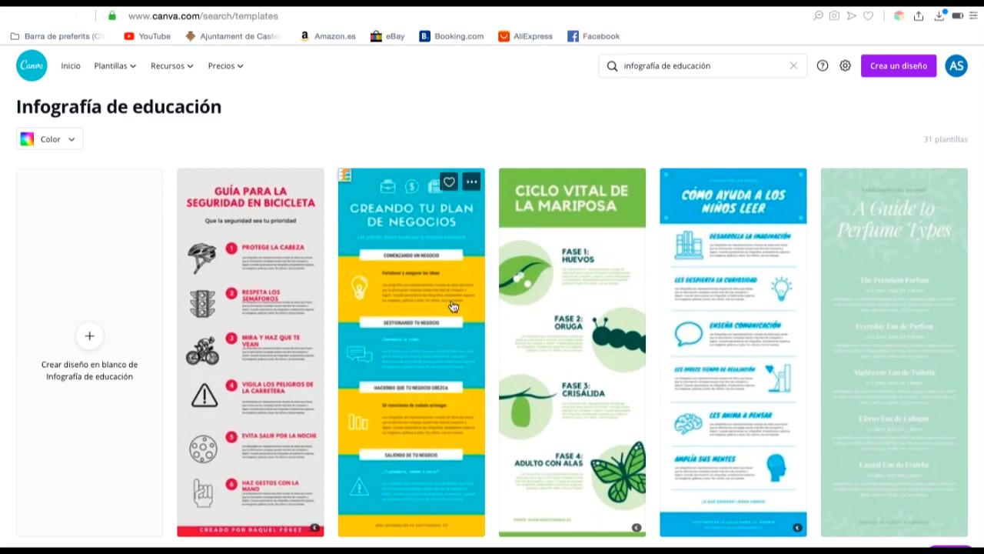
Browse the education infographic templates and open the orange, blue and yellow "Newton's Laws of Motion" template.
scroll(714, 326, "down", 1)
scroll(713, 326, "down", 5)
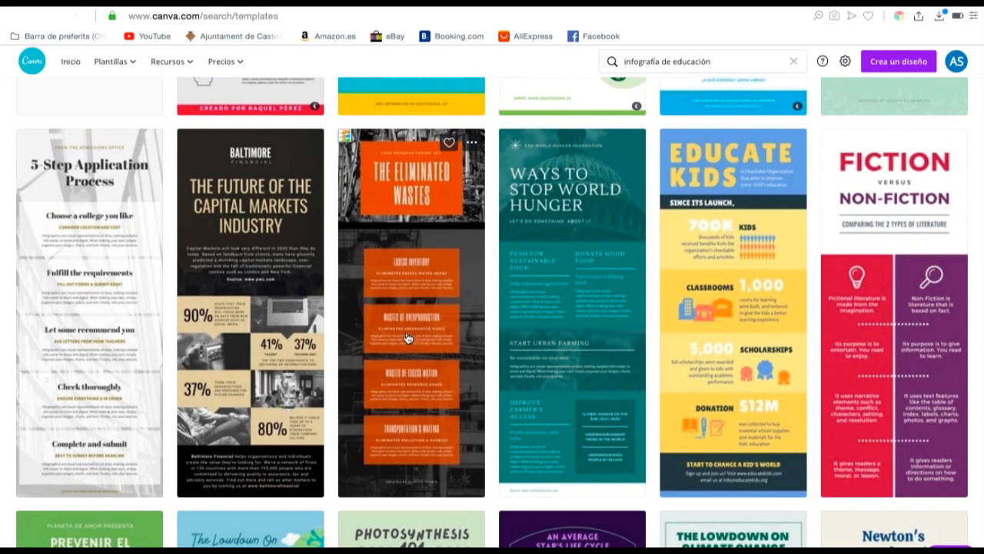
scroll(378, 438, "down", 2)
scroll(379, 439, "down", 2)
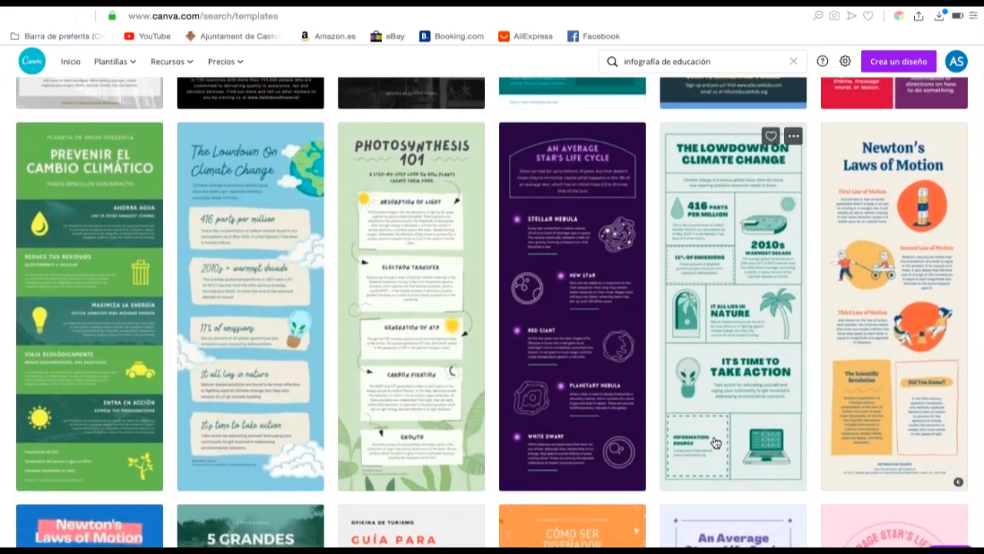
left_click(878, 265)
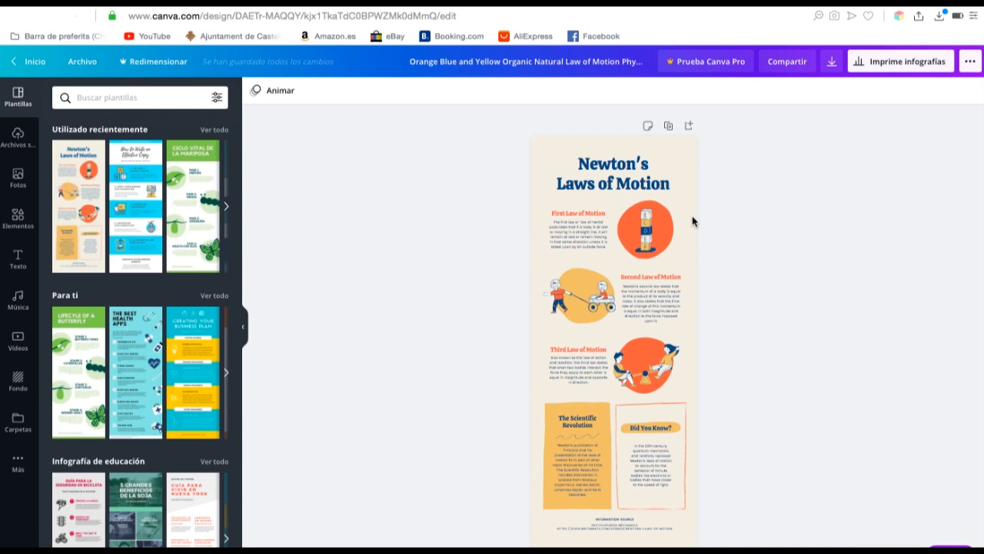
Replace the infographic's main title with "Capgirem l'ESO" and move it up closer to the page's top edge.
left_click(579, 166)
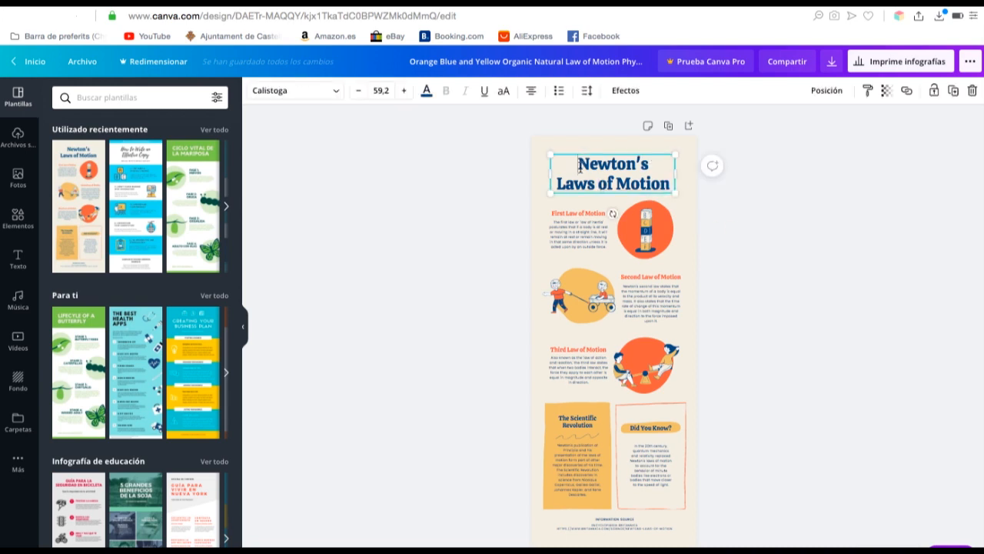
left_click_drag(579, 165, 669, 186)
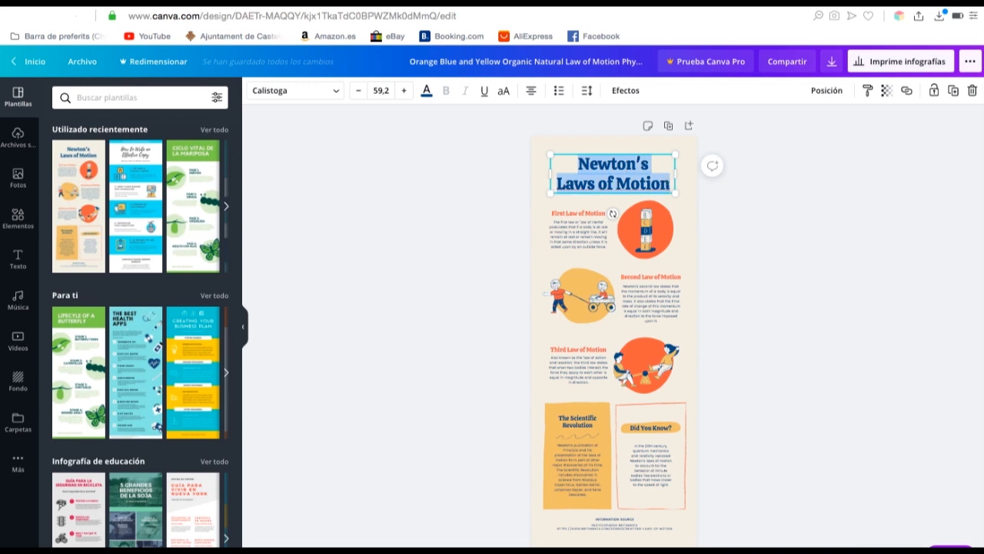
type("Capgi")
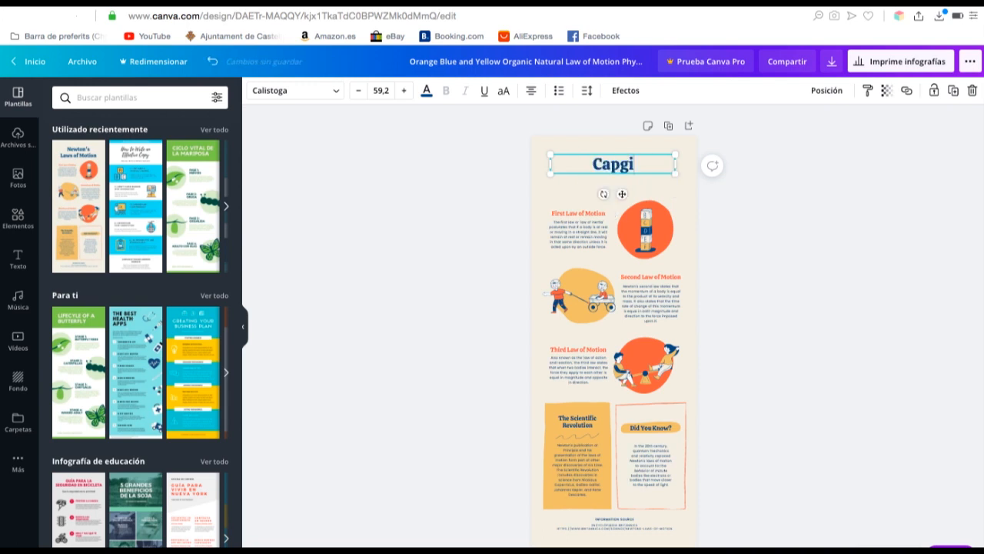
type("rem l'ESO")
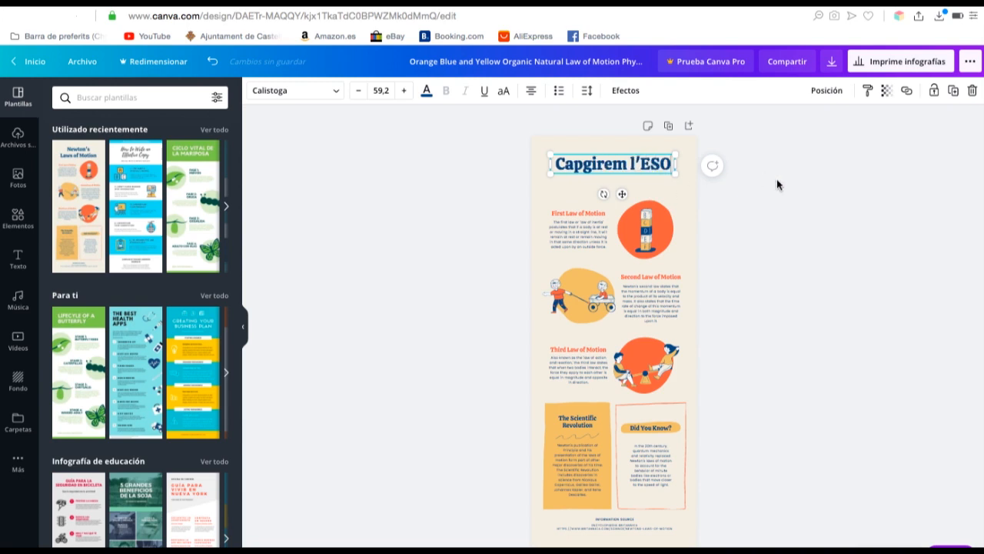
left_click(754, 214)
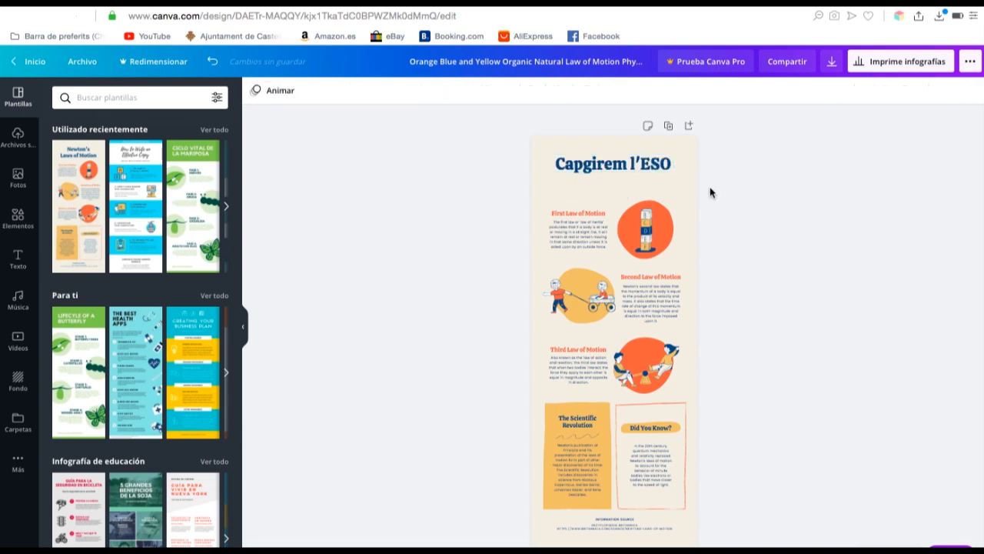
left_click_drag(655, 166, 652, 152)
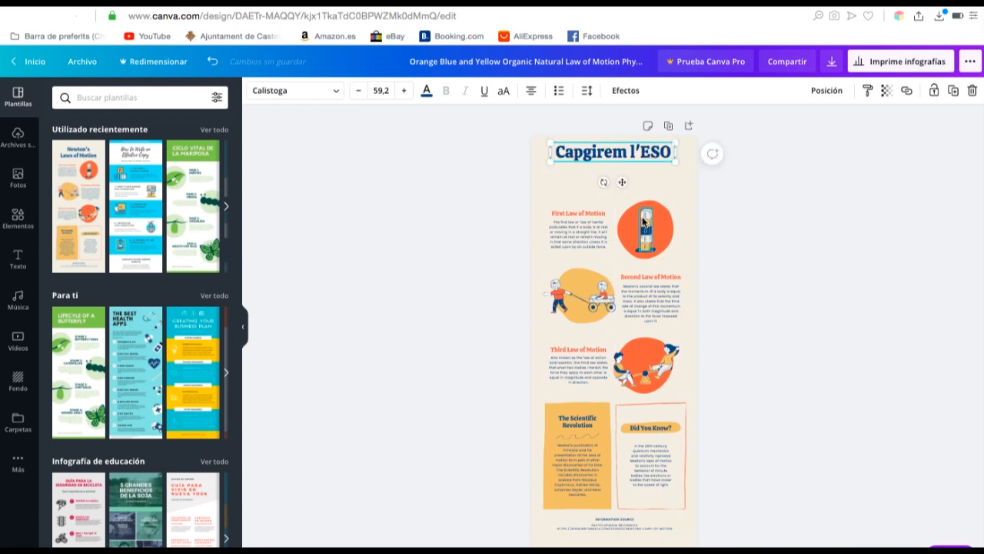
Paste a copy of the title directly beneath the original and change its text to "TREBALL PER ÀMBITS".
key("super+v")
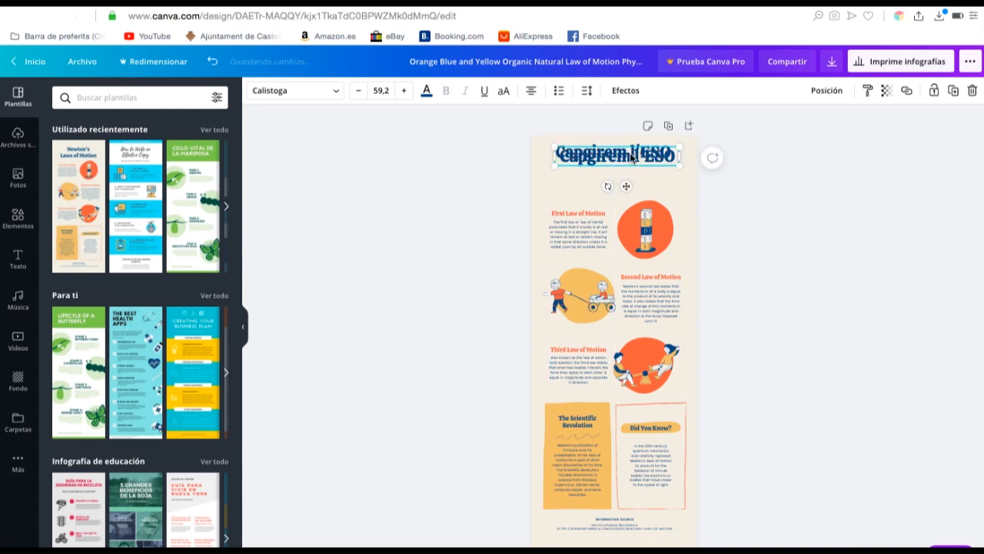
left_click_drag(631, 160, 629, 171)
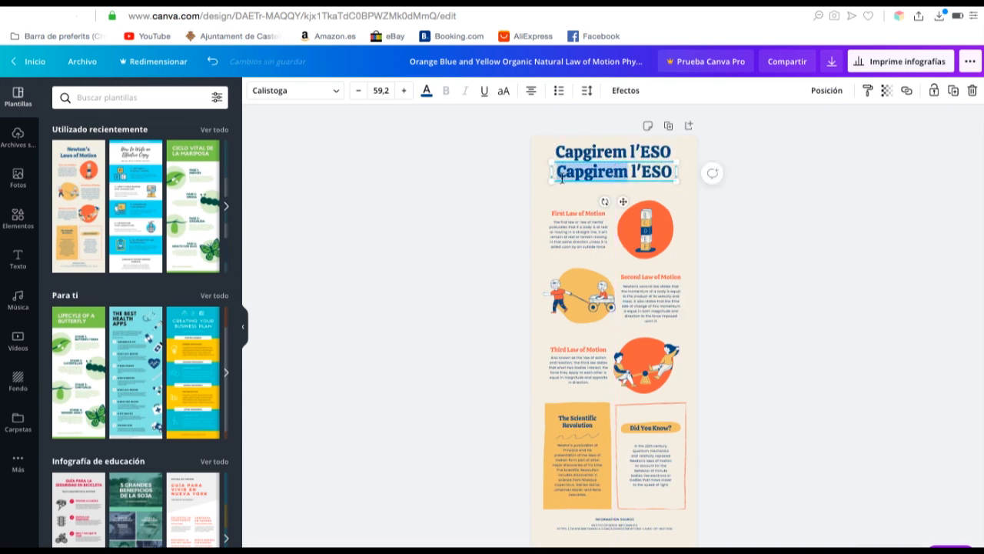
left_click_drag(559, 175, 666, 173)
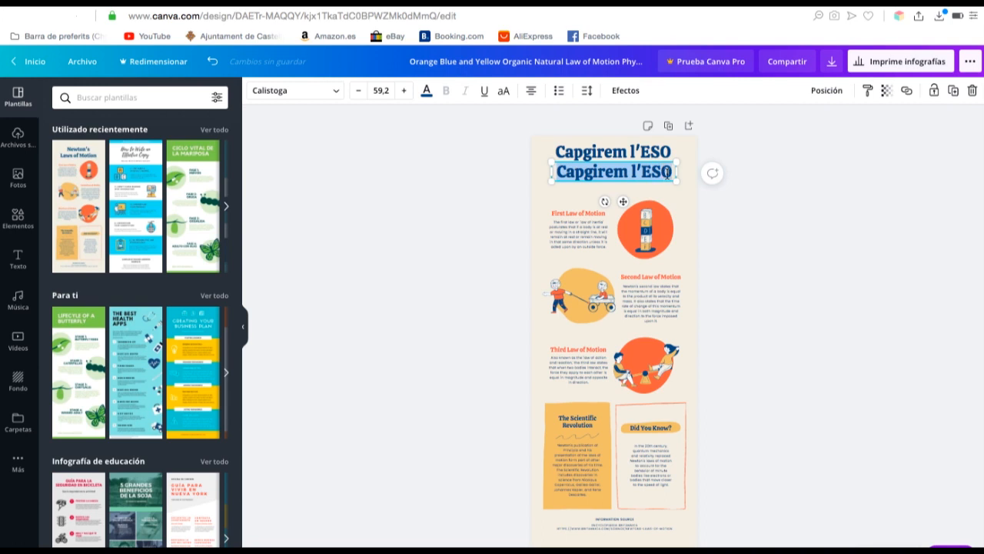
type("TR")
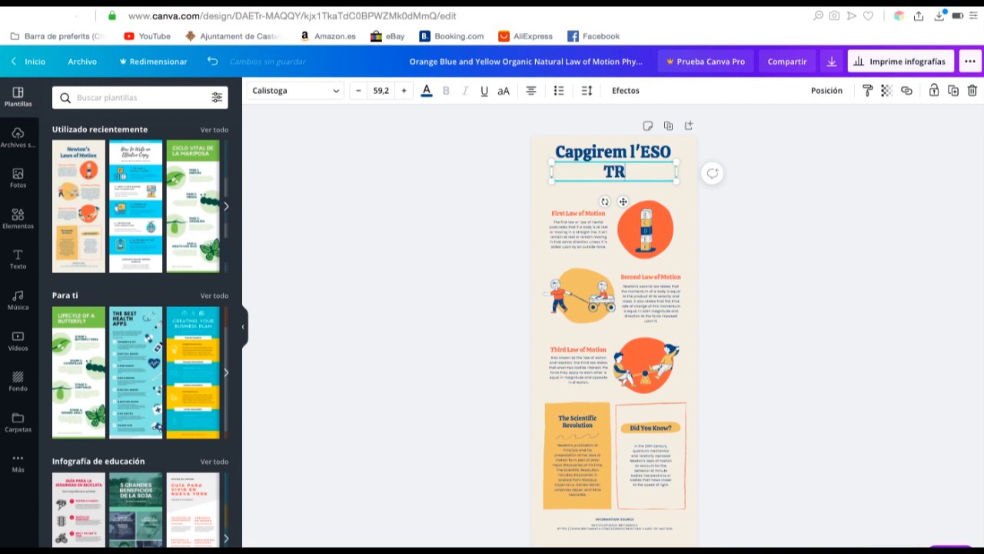
type("EBAL")
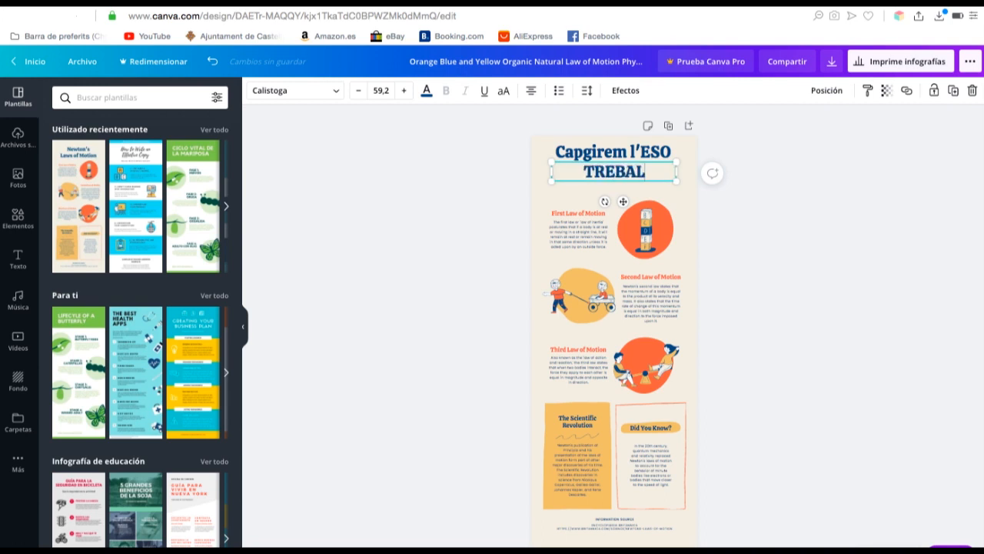
type("L PER")
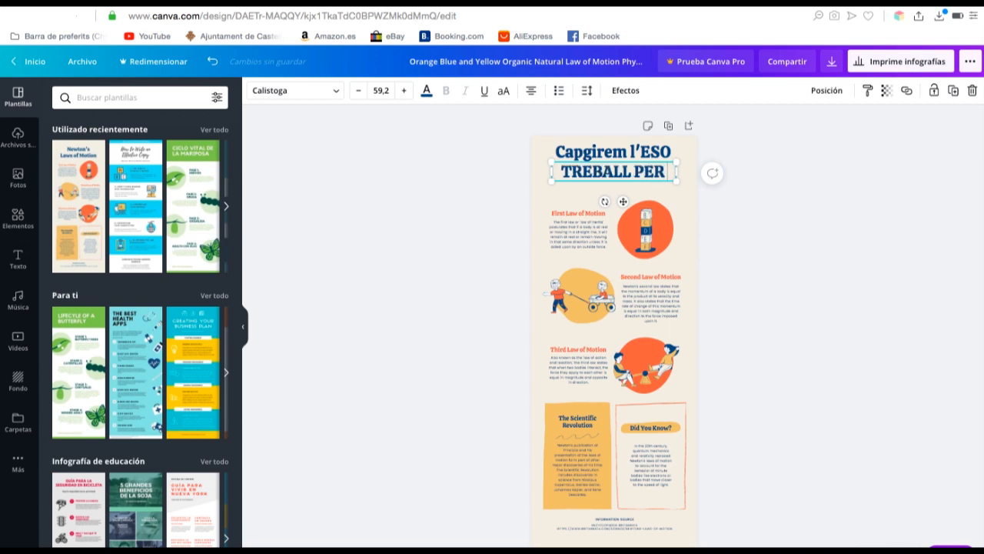
type(" À")
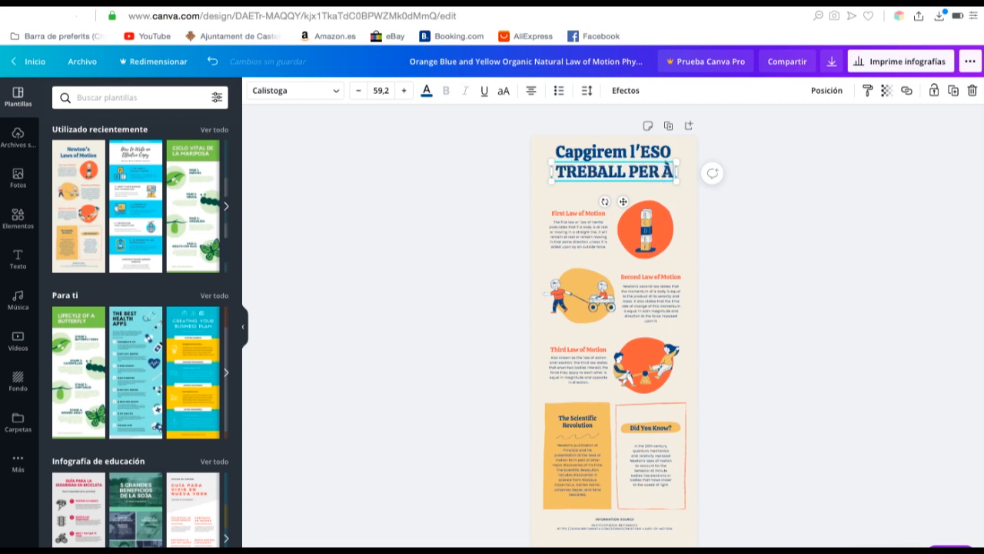
type("MBITS")
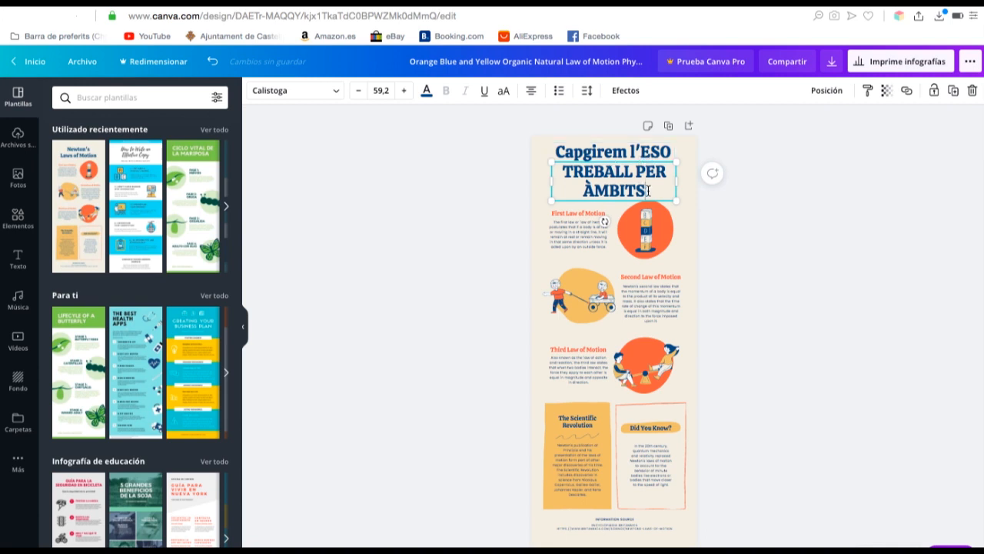
Reduce the font size of the "TREBALL PER ÀMBITS" subtitle to 40,2.
left_click_drag(647, 190, 556, 172)
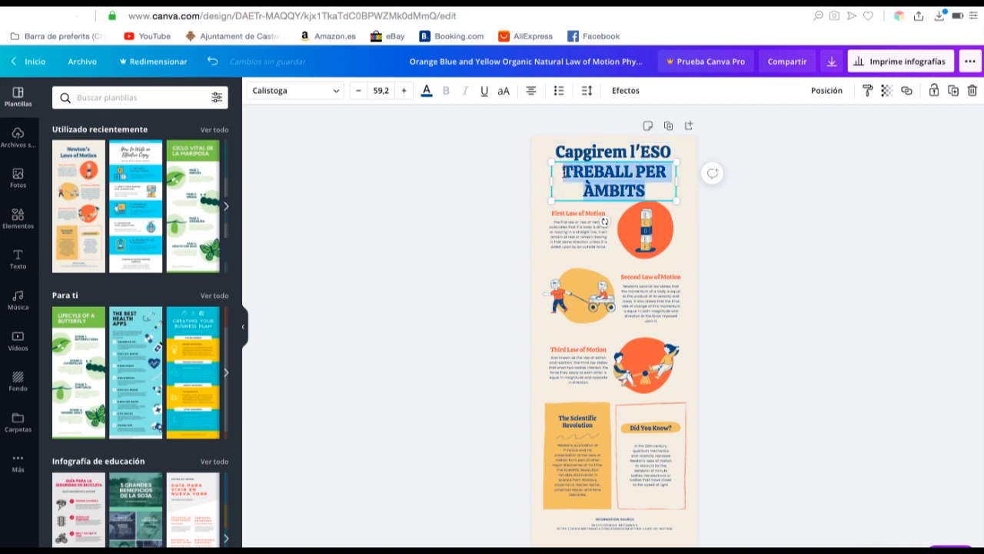
left_click(360, 96)
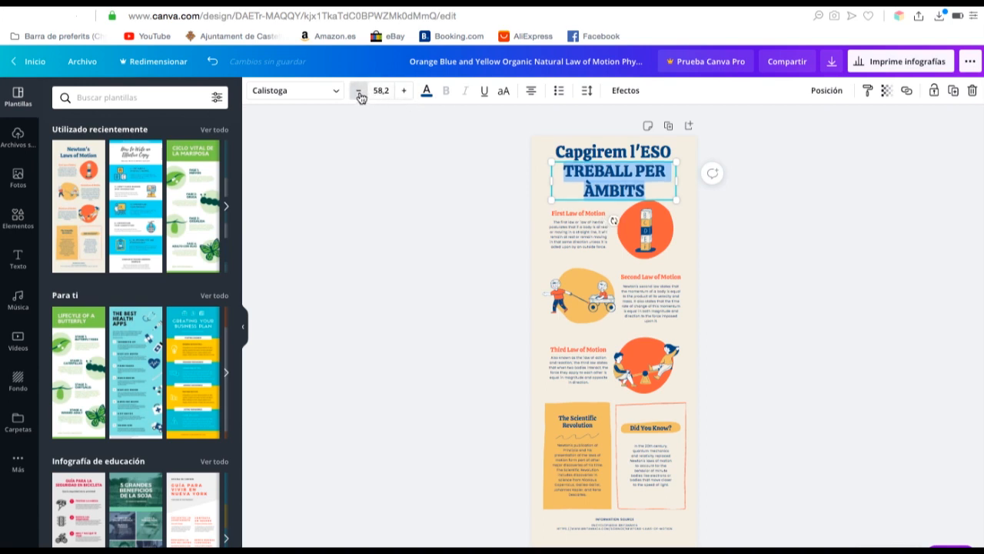
left_click(360, 95)
left_click(359, 95)
left_click(360, 96)
left_click(359, 96)
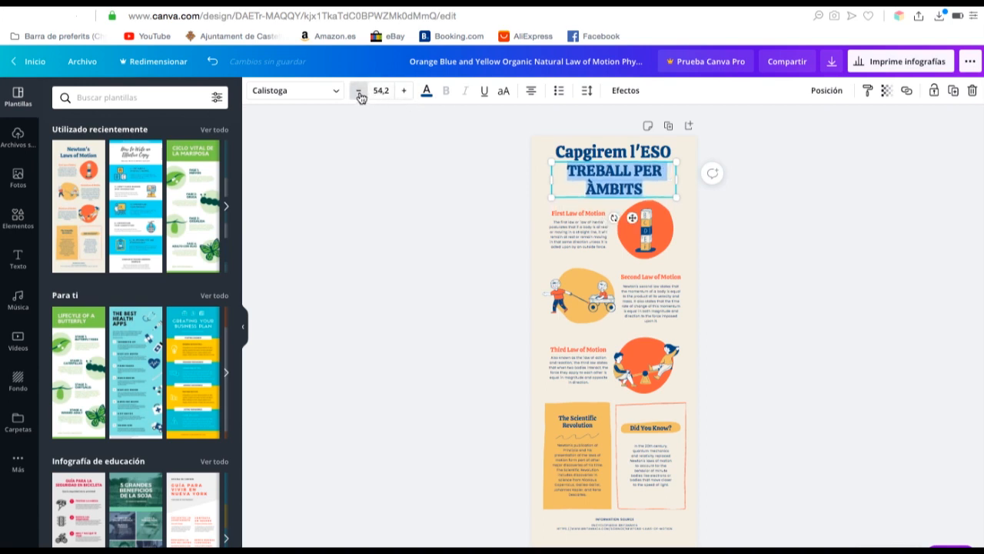
left_click(359, 95)
left_click(359, 96)
left_click(359, 96)
left_click(359, 95)
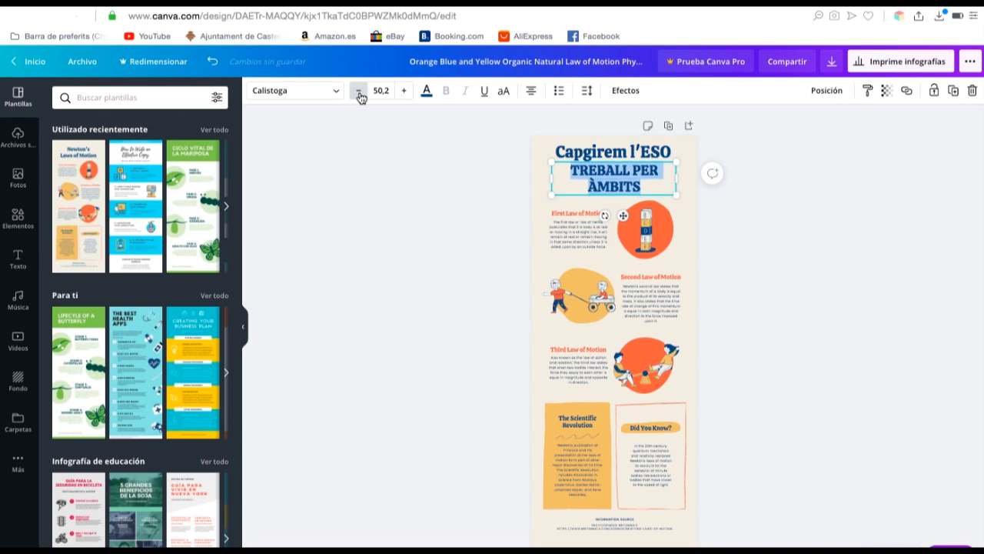
left_click(359, 95)
left_click(359, 96)
left_click(359, 92)
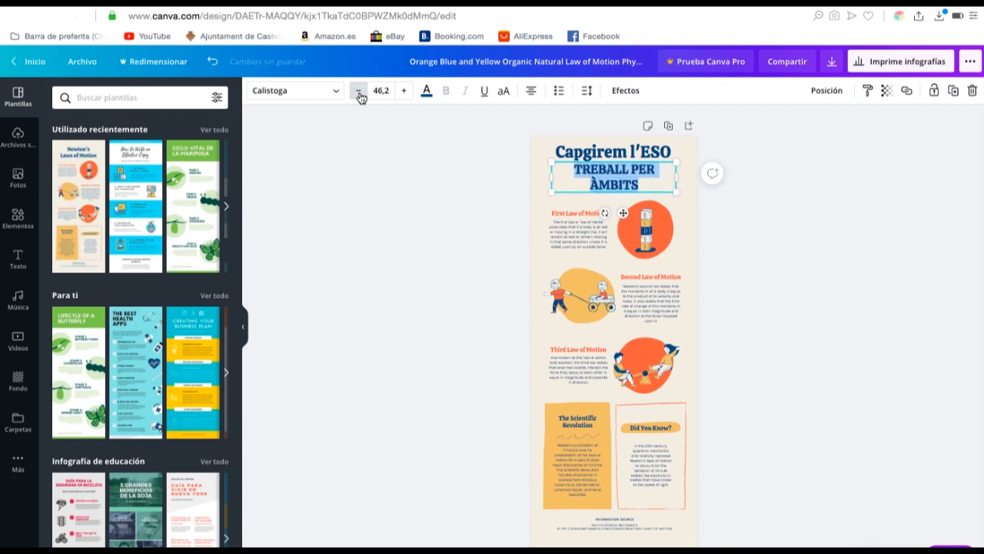
left_click(359, 92)
left_click(359, 92)
left_click(359, 92)
left_click(359, 93)
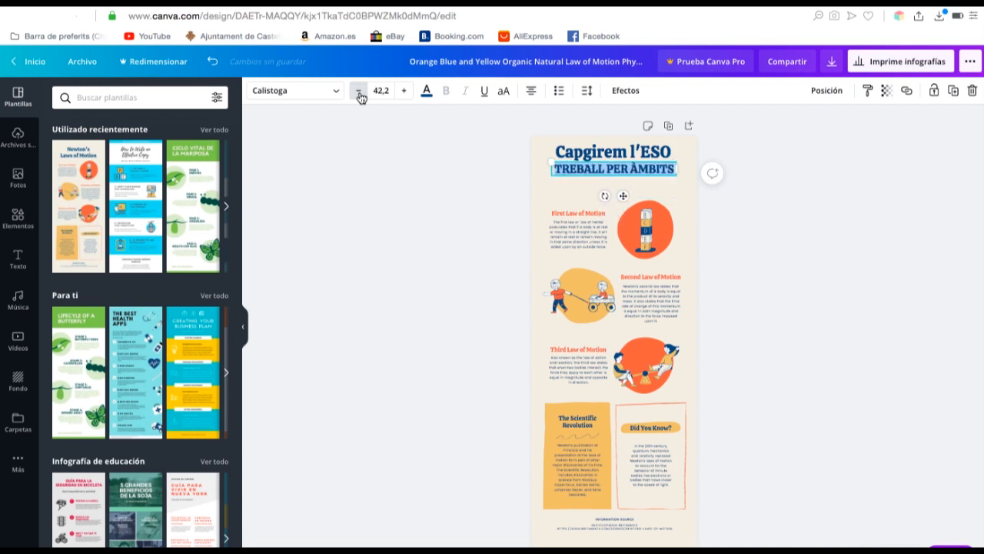
left_click(359, 92)
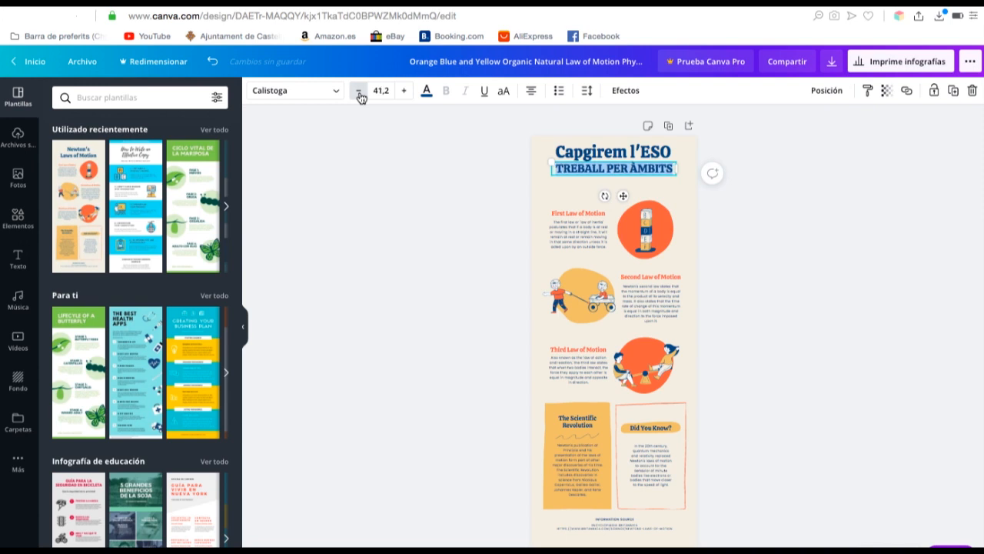
left_click(359, 92)
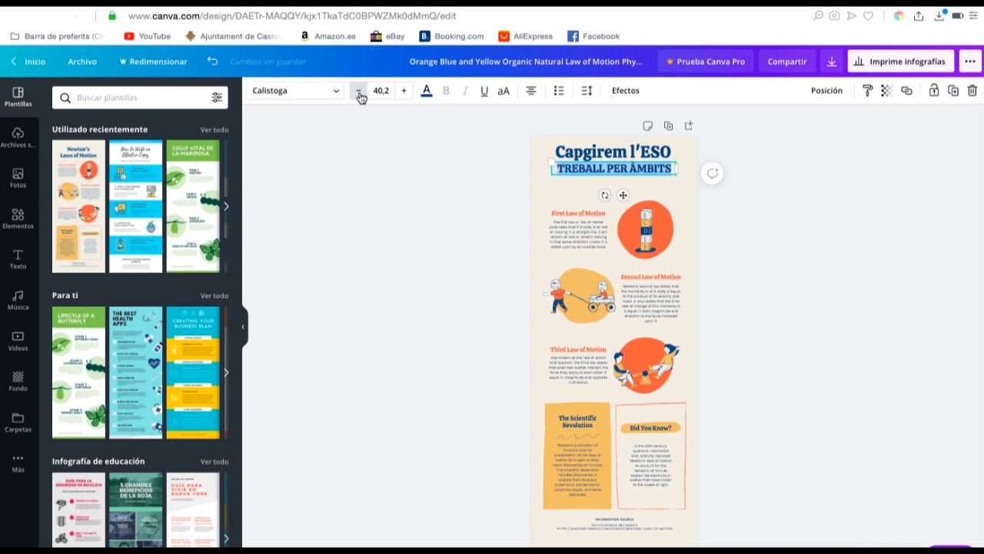
left_click(838, 261)
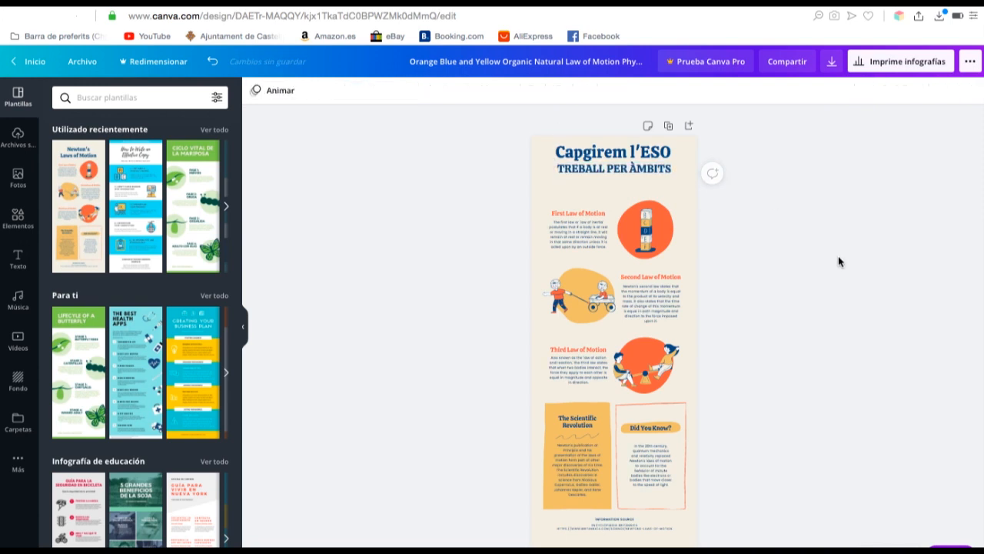
left_click(602, 173)
left_click_drag(603, 169, 602, 172)
left_click(771, 213)
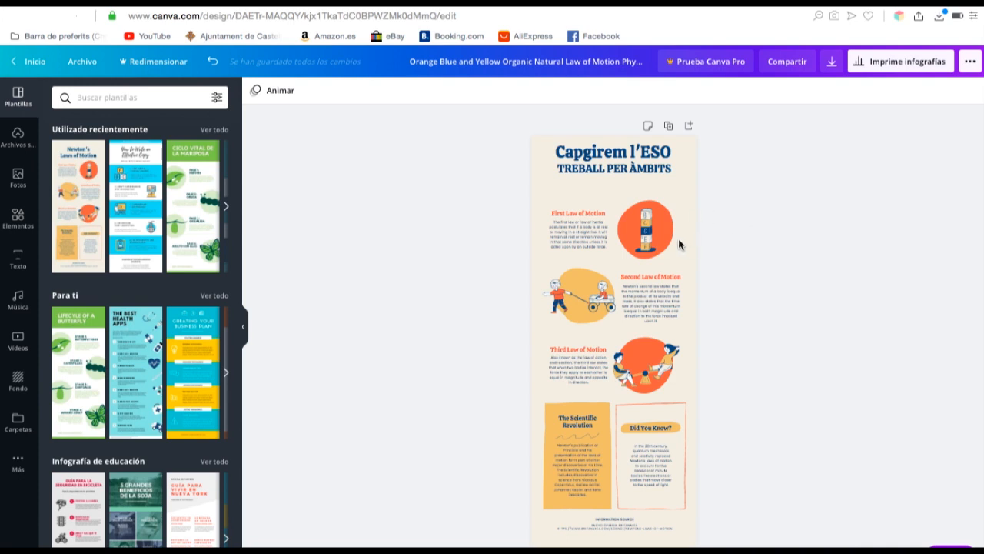
Slightly enlarge the first section's orange circle and move it with its block-tower illustration up towards the page's upper right, beneath the subtitle.
left_click(657, 226)
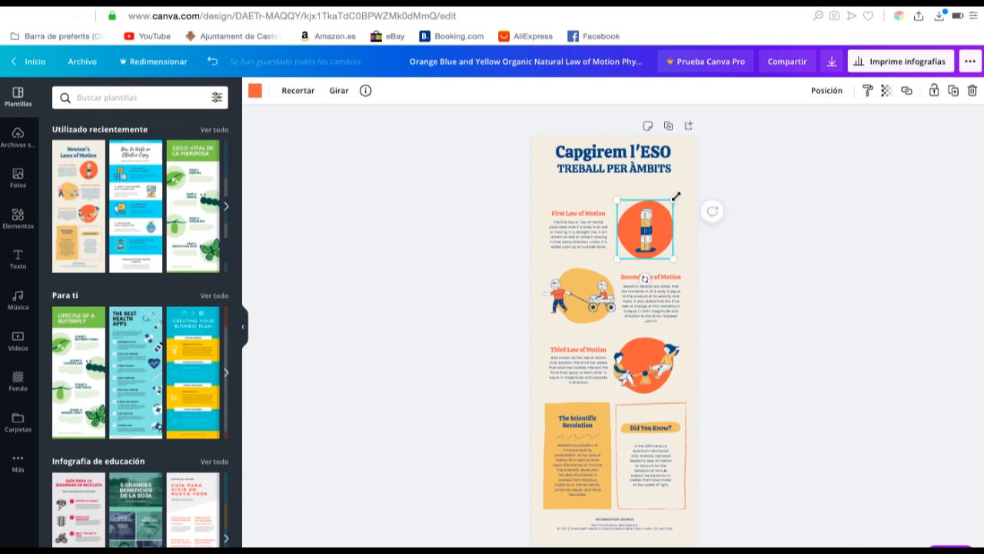
left_click_drag(676, 196, 678, 195)
mouse_move(661, 226)
left_mouse_down()
mouse_move(673, 207)
mouse_move(662, 220)
left_mouse_up()
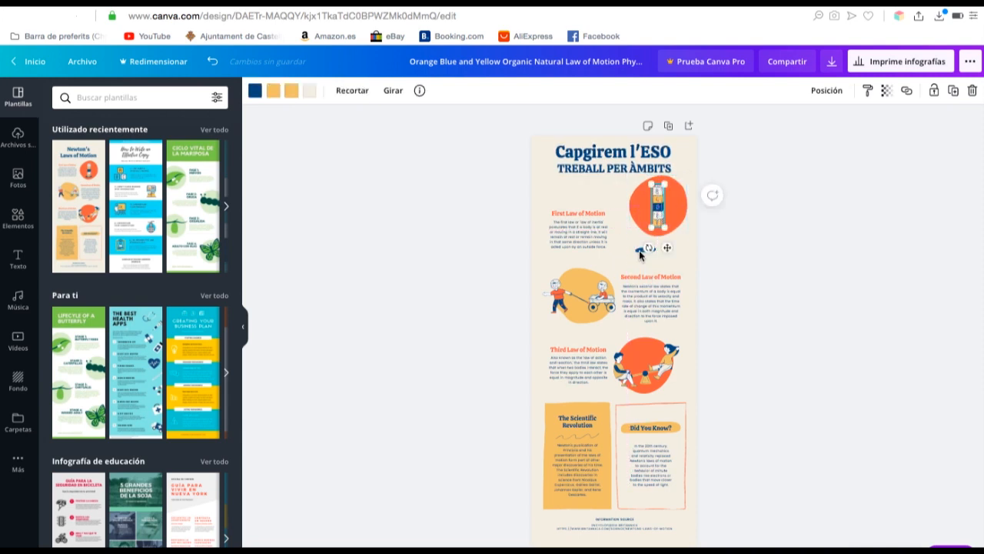
left_click_drag(640, 255, 653, 228)
left_click(742, 266)
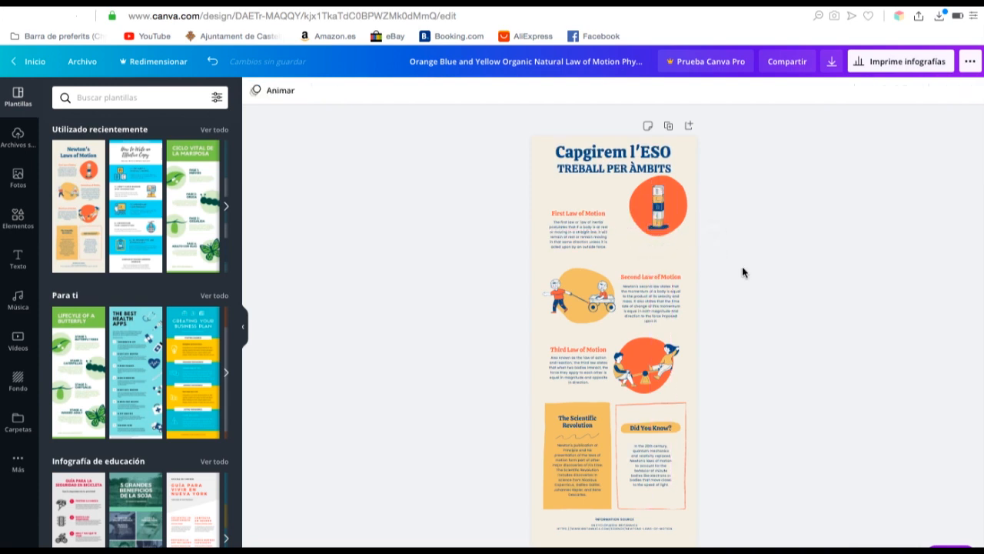
Bring the orange circle forward in the stacking order, in front of the block-tower illustration.
left_click(683, 206)
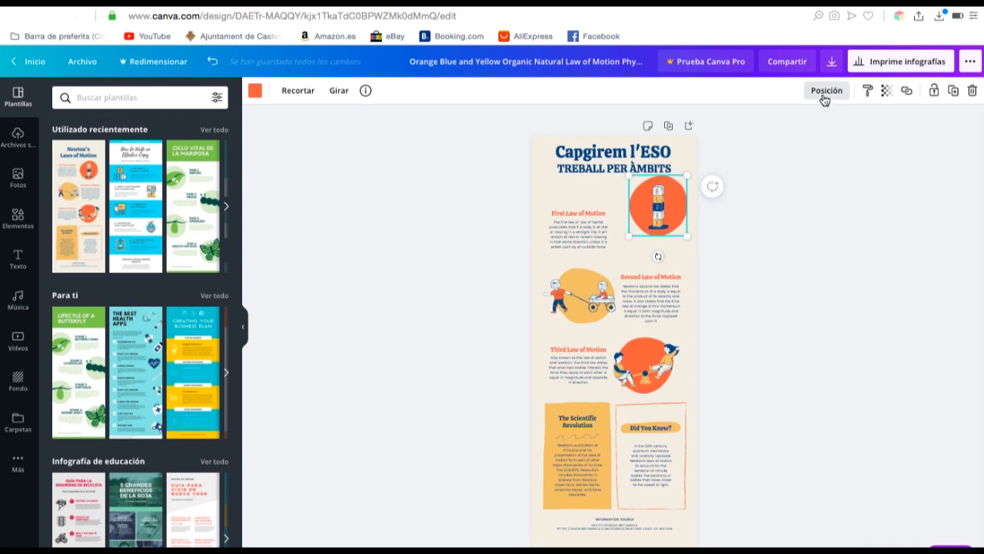
left_click(824, 92)
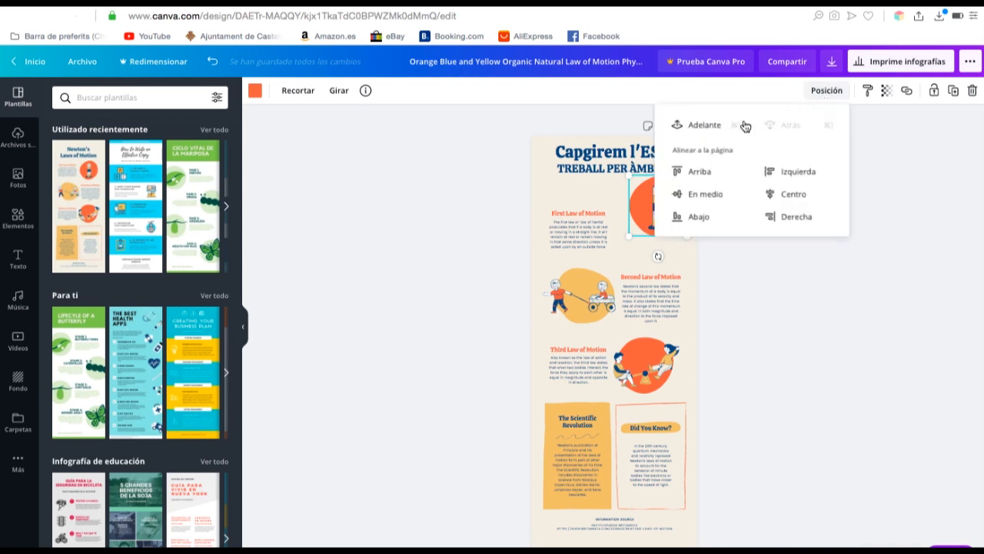
left_click(697, 125)
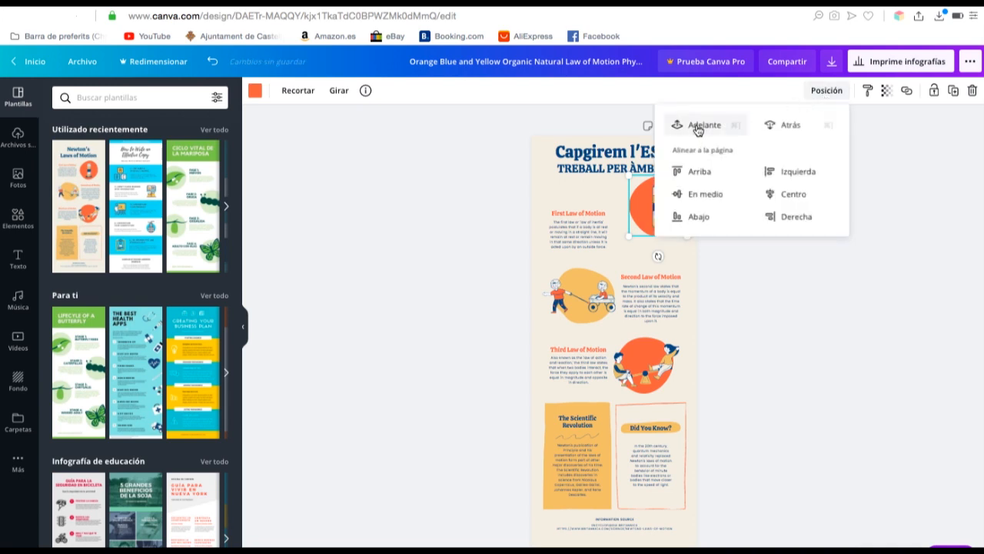
left_click(756, 283)
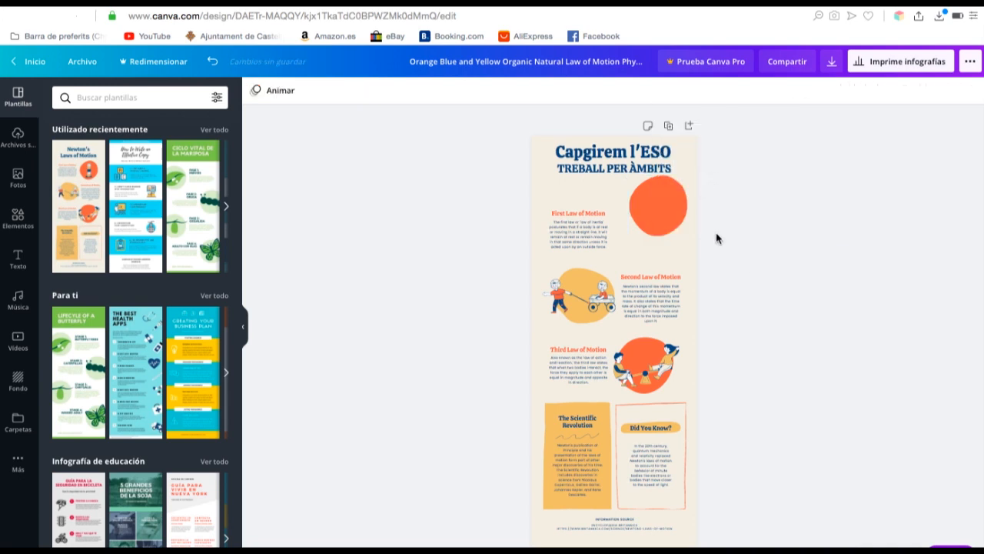
Send the orange circle back in the stacking order, behind the block-tower illustration.
left_click(656, 192)
left_click(820, 90)
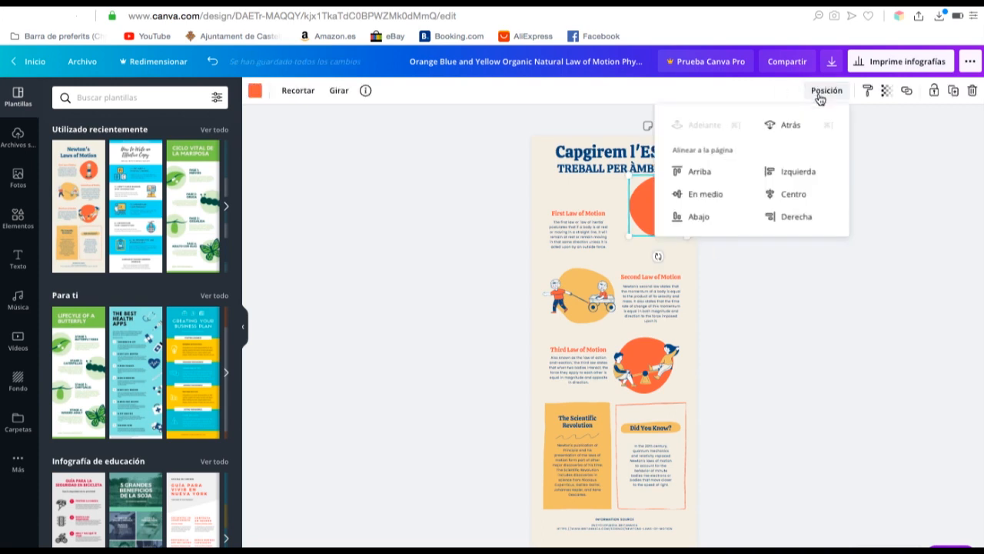
left_click(788, 128)
left_click(772, 287)
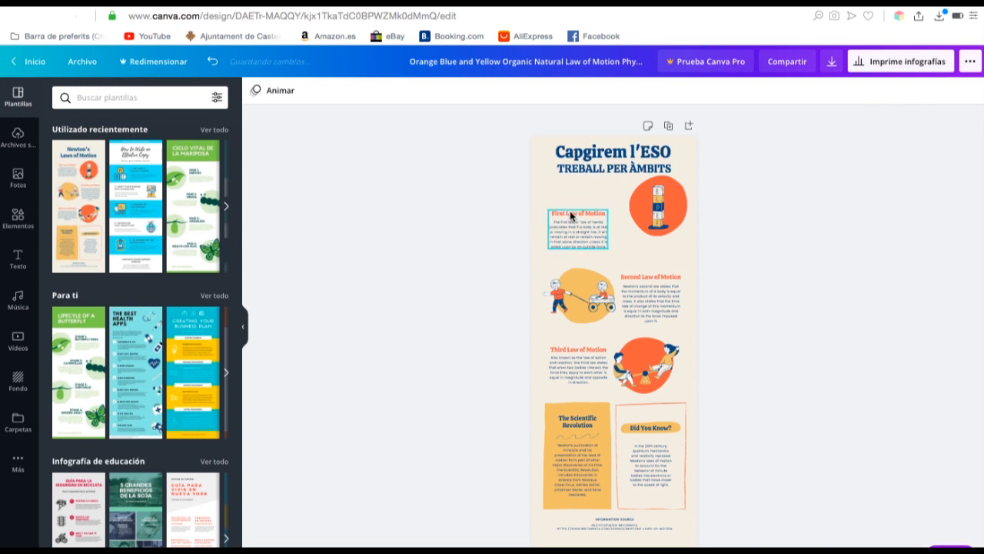
Replace the "First Law of Motion" heading with "Aspecte important" and its paragraph with "Aspecte important...", and move the text block up beside the orange circle.
left_click_drag(570, 211, 568, 189)
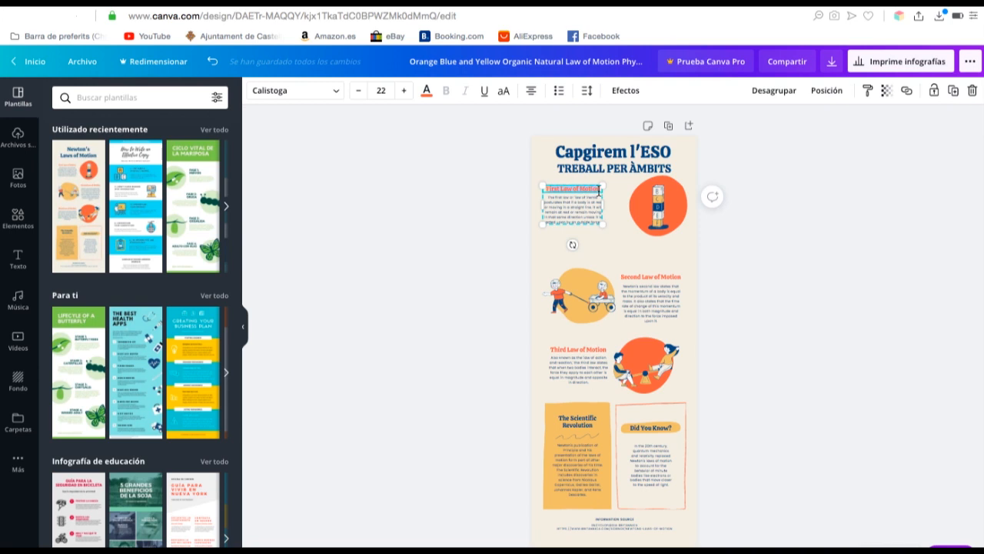
type("F")
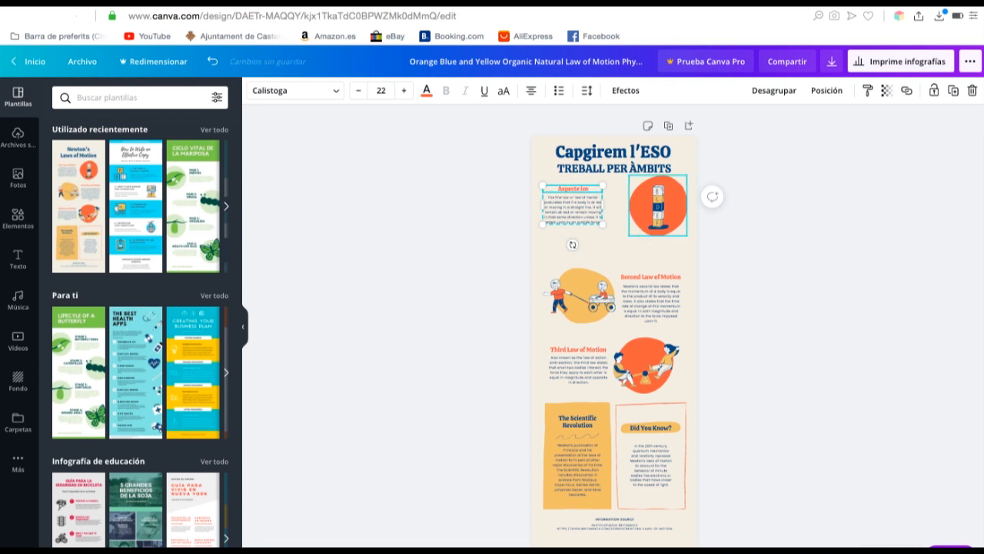
double_click(556, 201)
left_click_drag(547, 198, 582, 222)
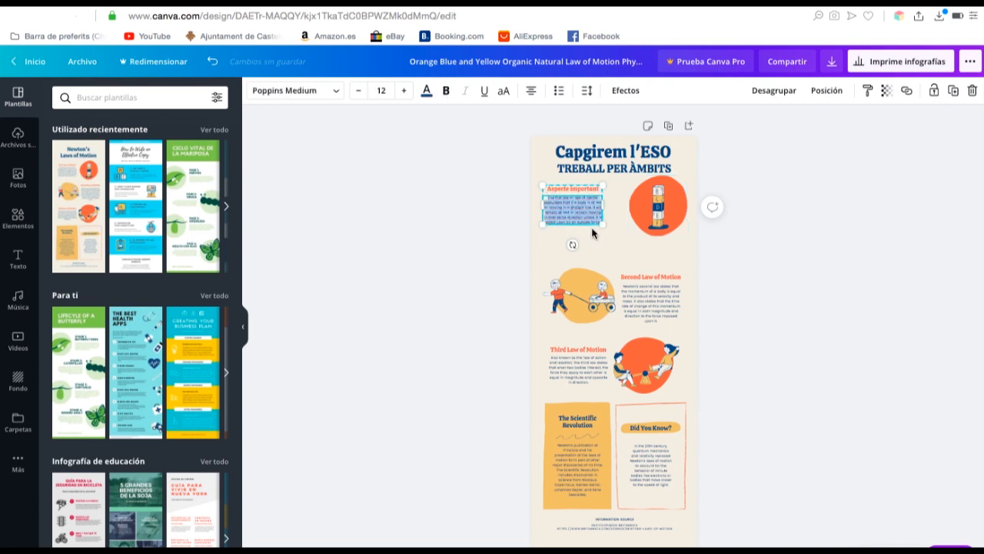
key("BackSpace")
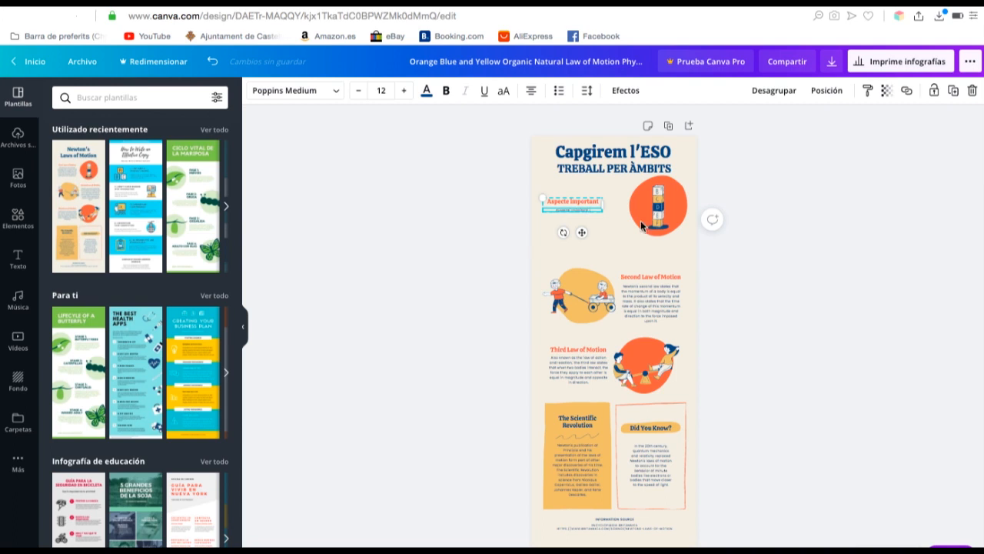
left_click(787, 244)
left_click_drag(574, 203, 592, 188)
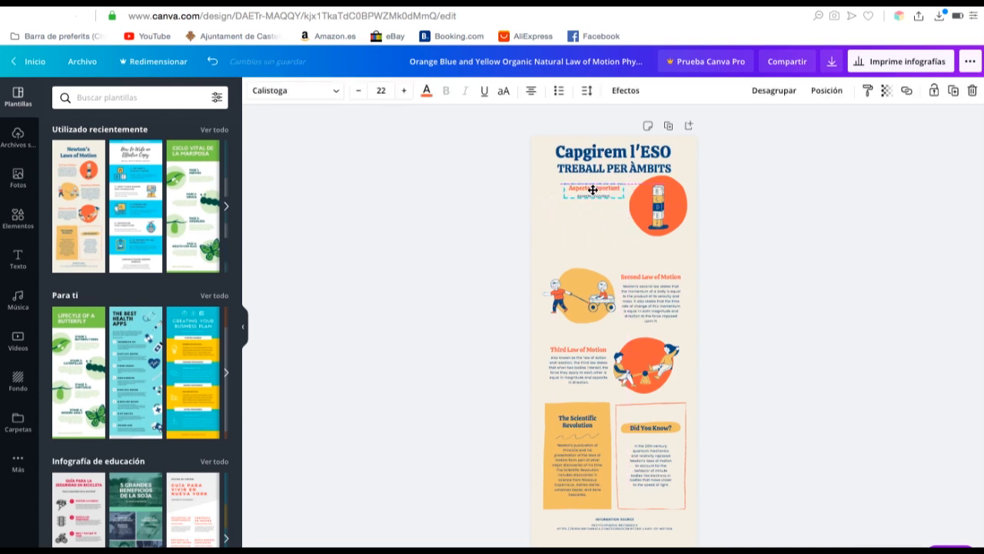
left_click(490, 220)
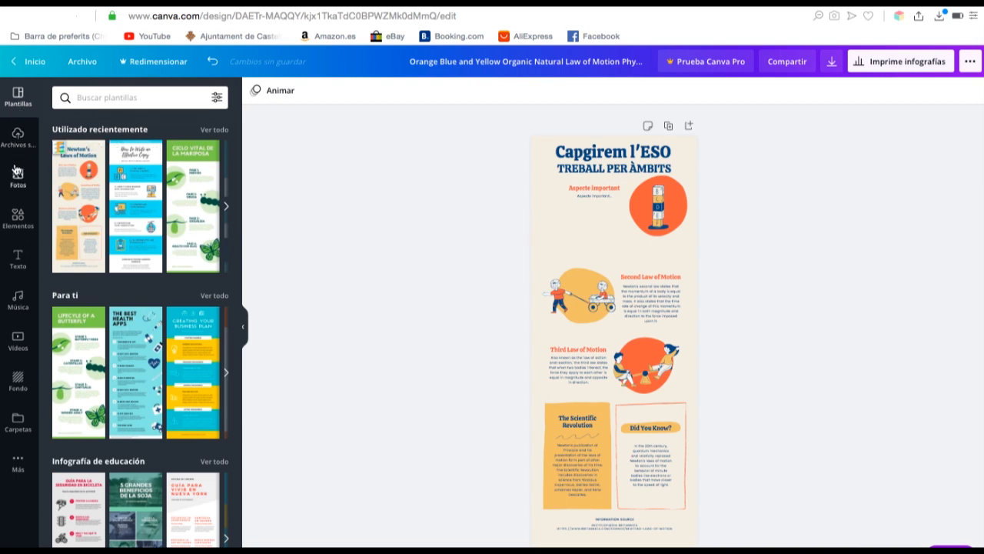
Browse the full collection of shapes in the elements library.
left_click(17, 218)
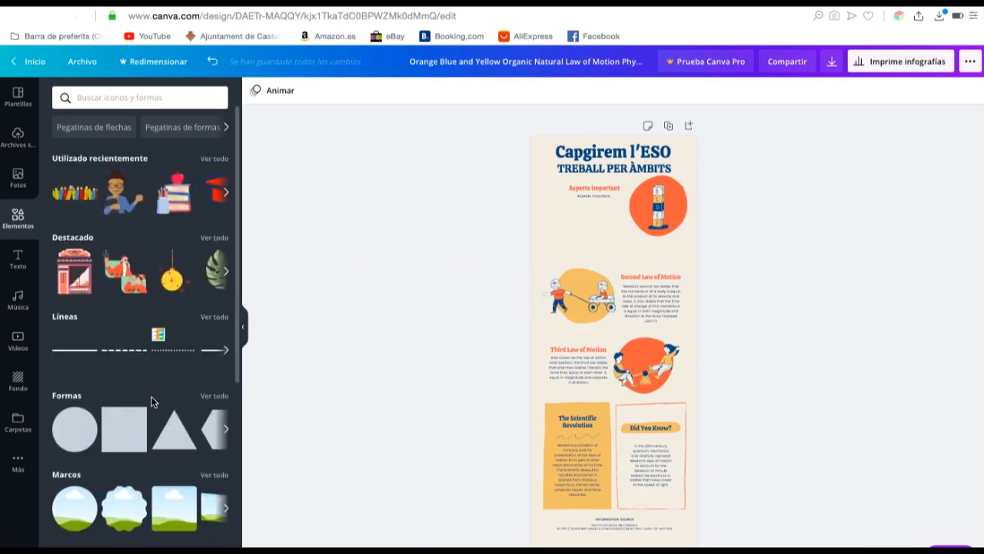
scroll(185, 334, "down", 2)
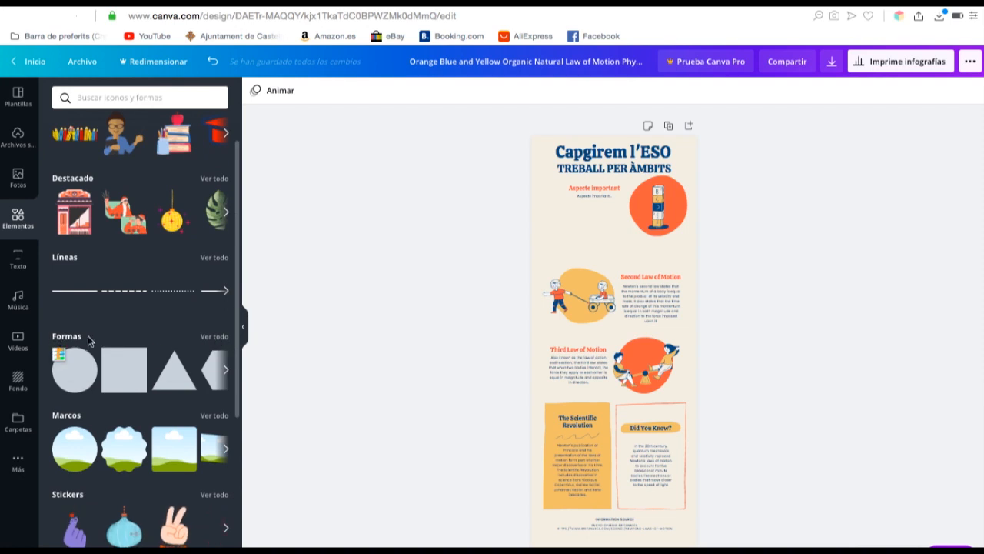
left_click(214, 343)
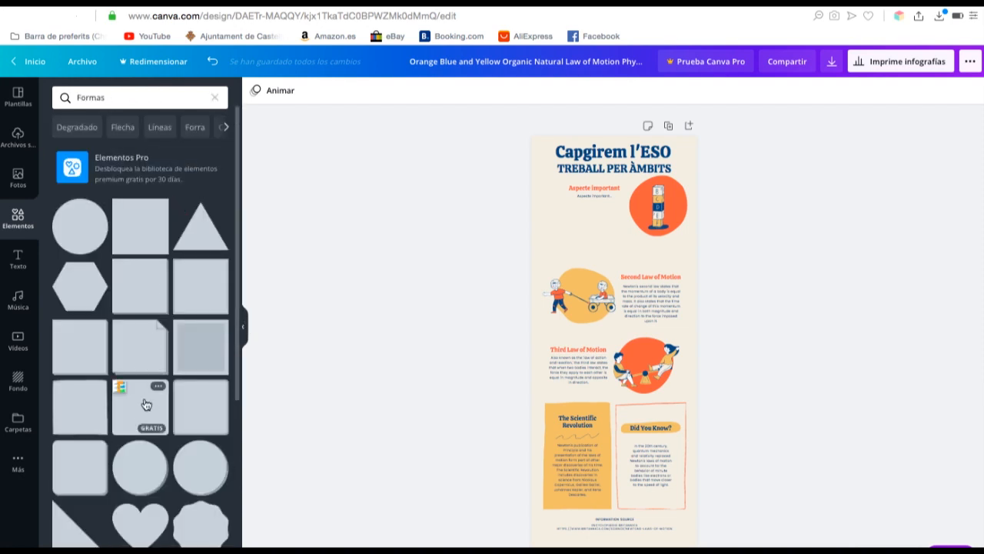
scroll(147, 402, "down", 3)
scroll(145, 404, "down", 3)
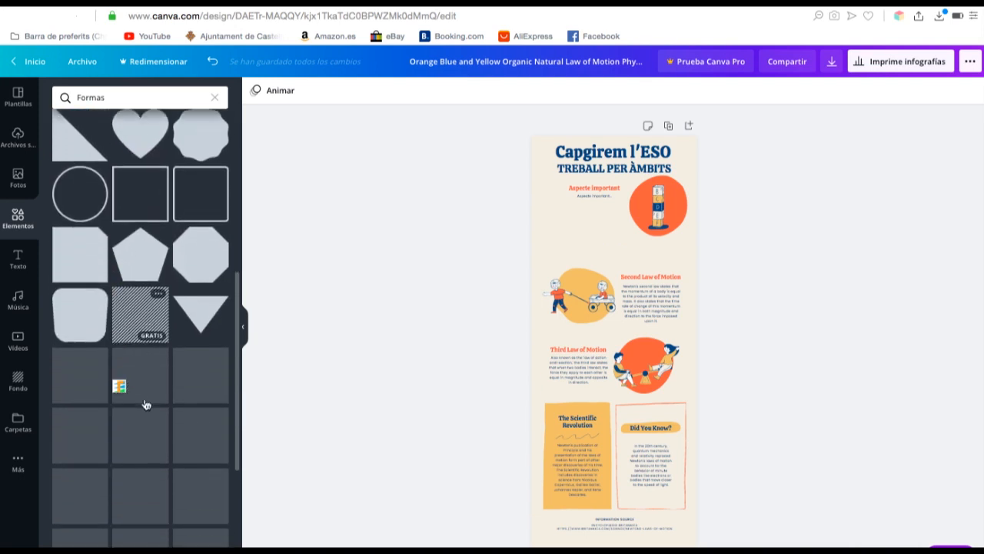
key("ctrl+Up")
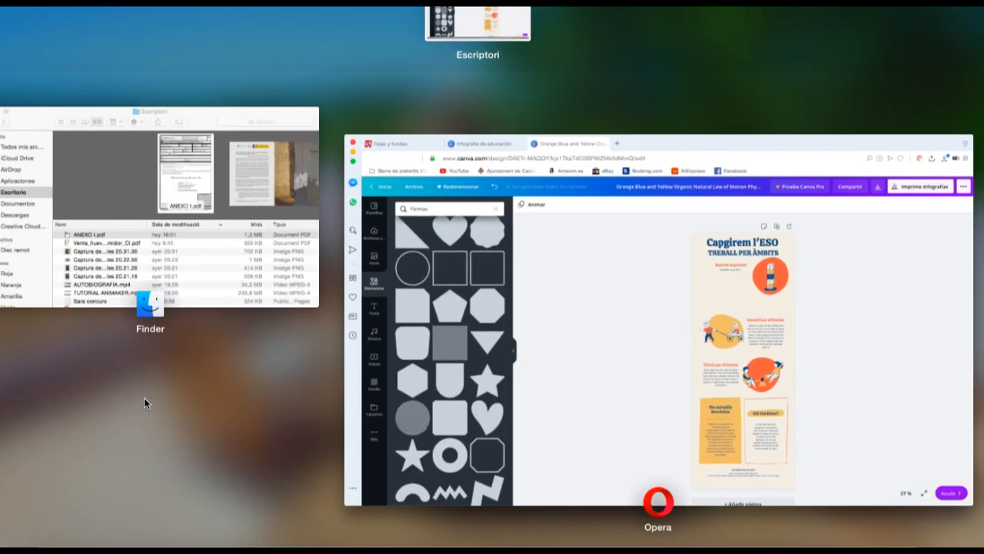
left_click(455, 330)
scroll(134, 429, "down", 5)
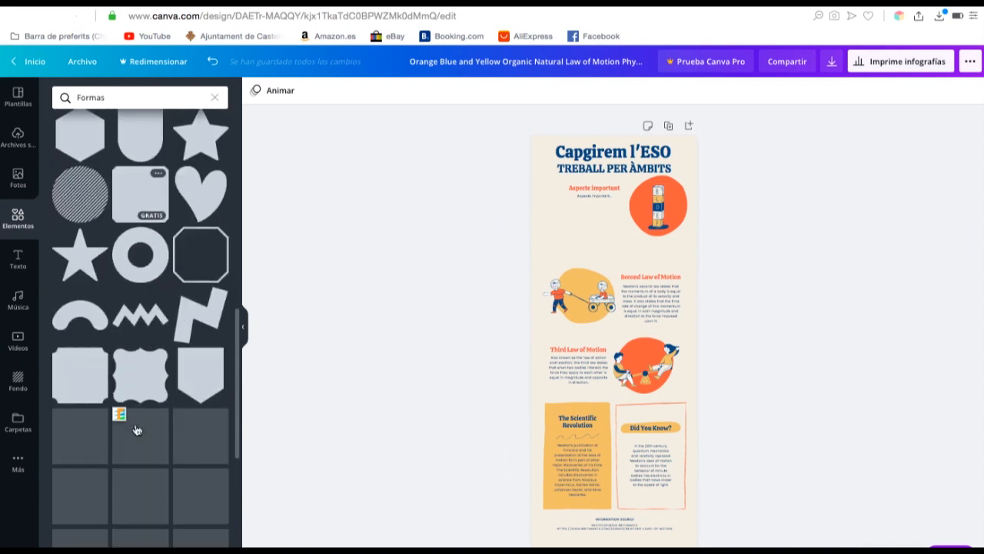
scroll(135, 422, "down", 2)
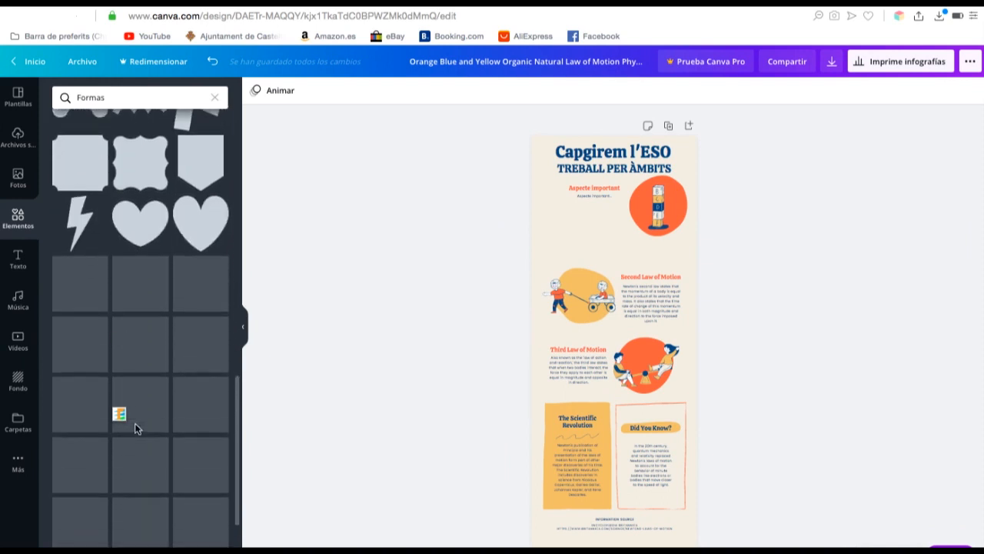
scroll(134, 423, "down", 6)
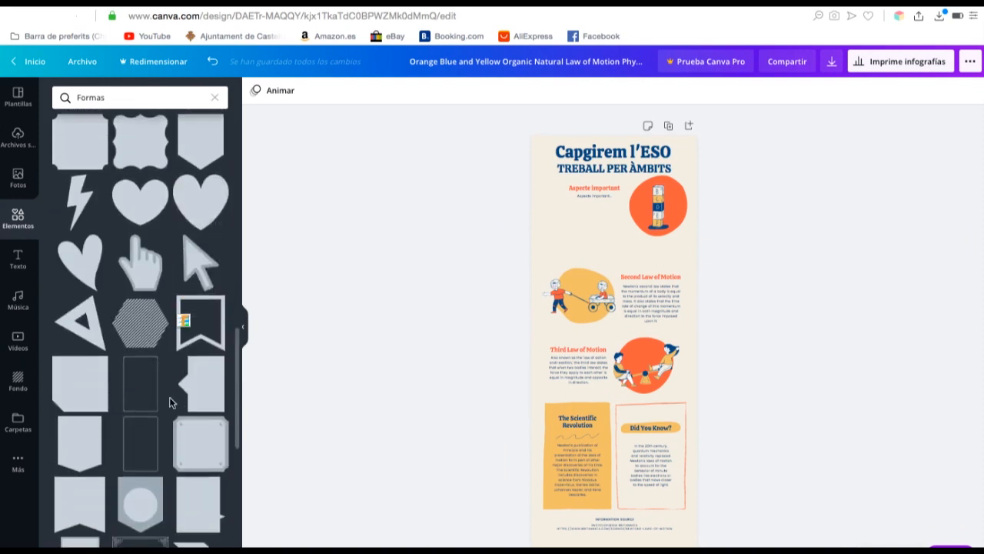
scroll(170, 399, "down", 3)
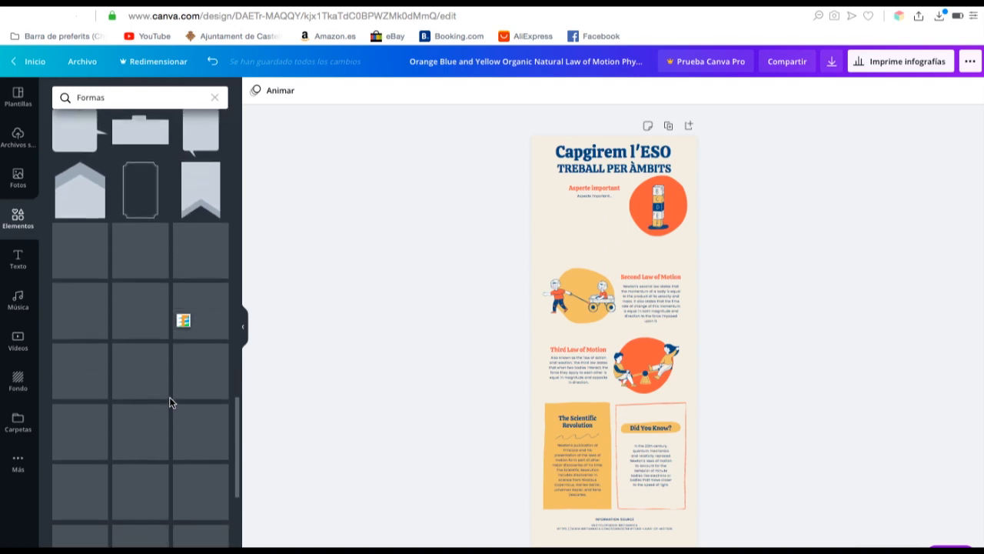
scroll(170, 401, "down", 4)
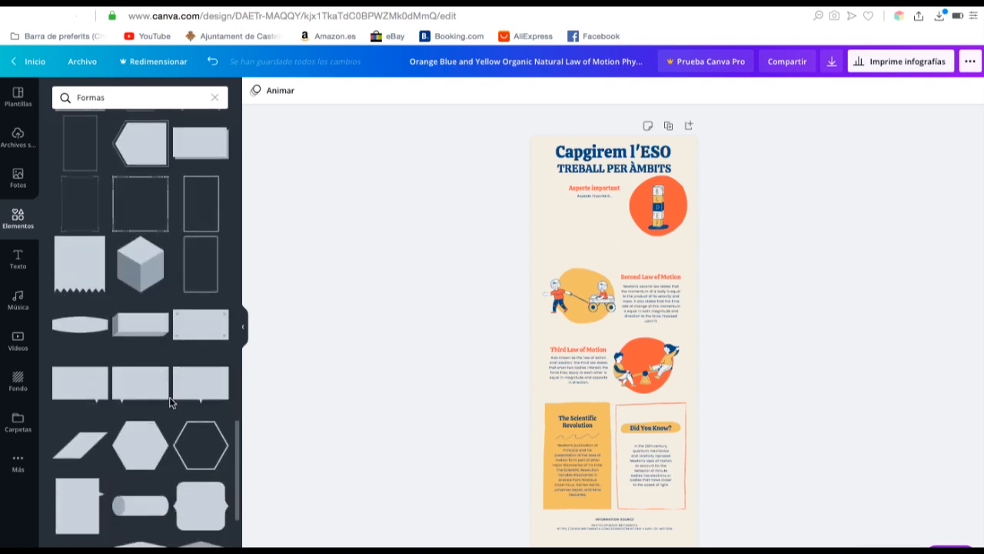
scroll(170, 401, "down", 3)
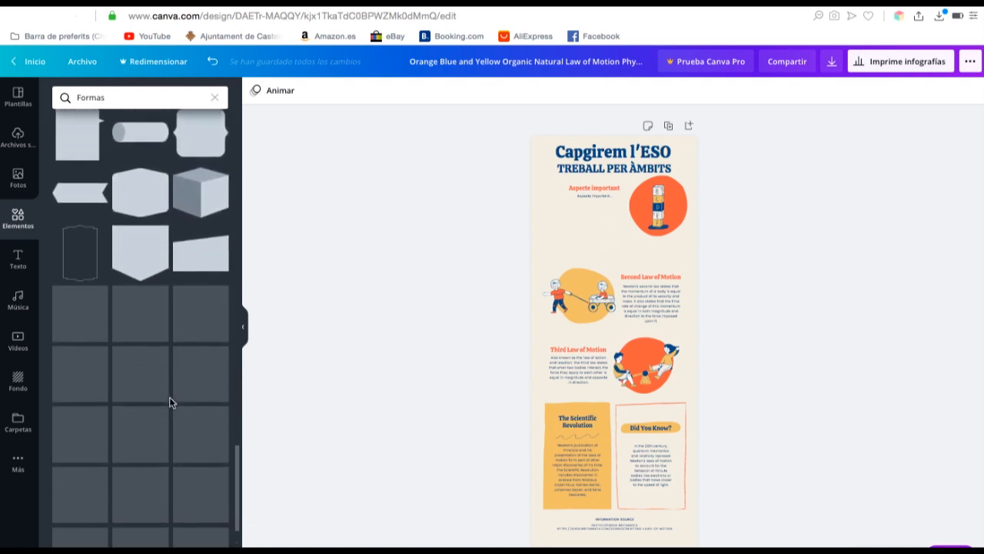
scroll(170, 400, "down", 4)
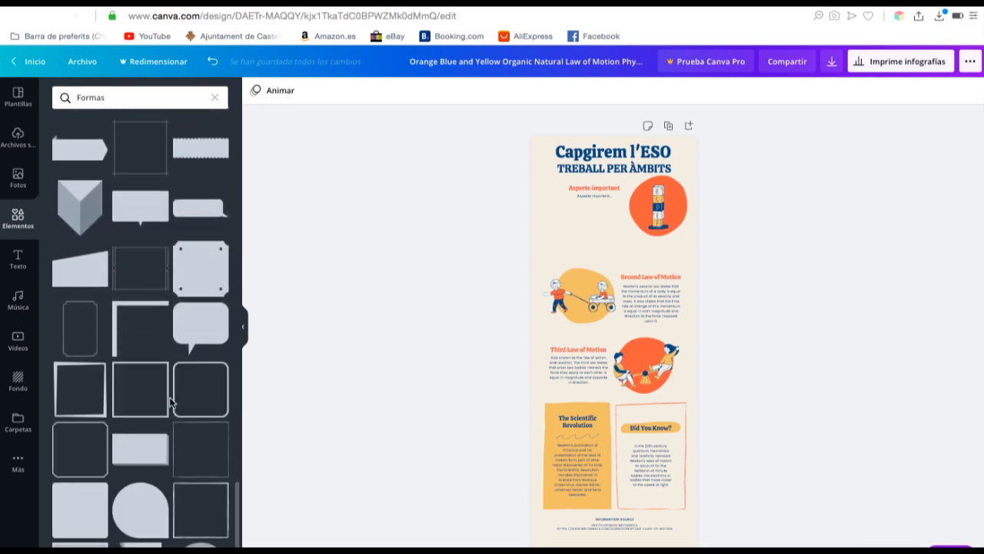
scroll(170, 401, "down", 1)
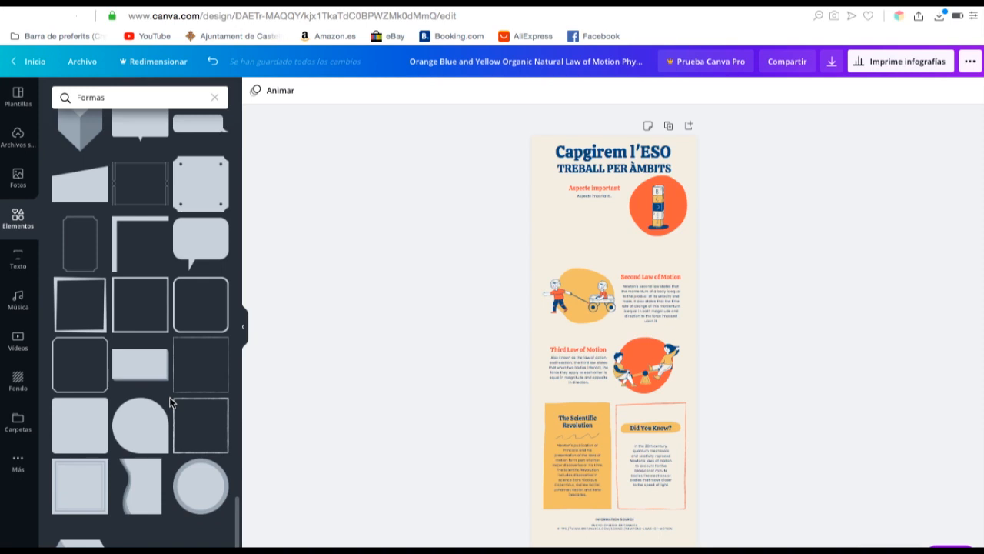
scroll(117, 343, "down", 2)
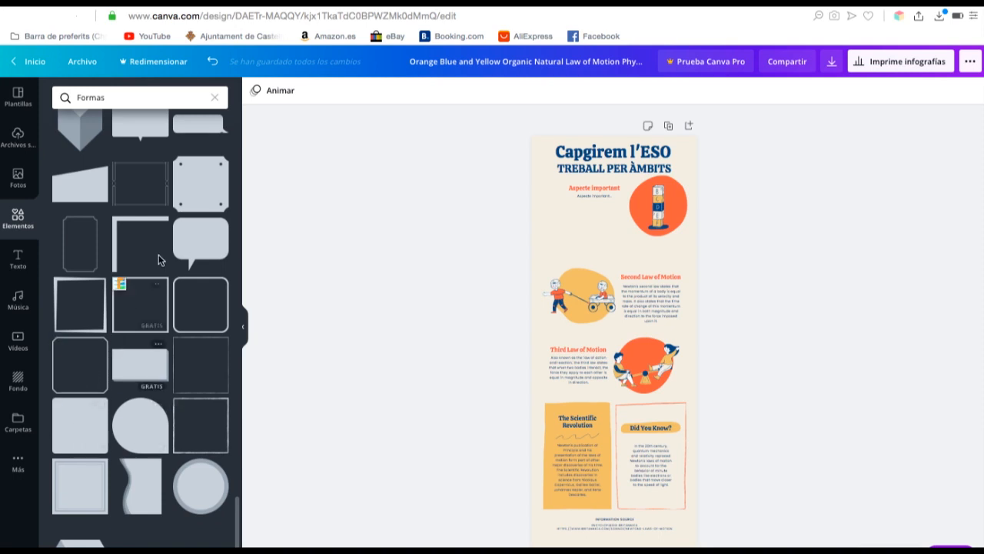
scroll(170, 232, "up", 3)
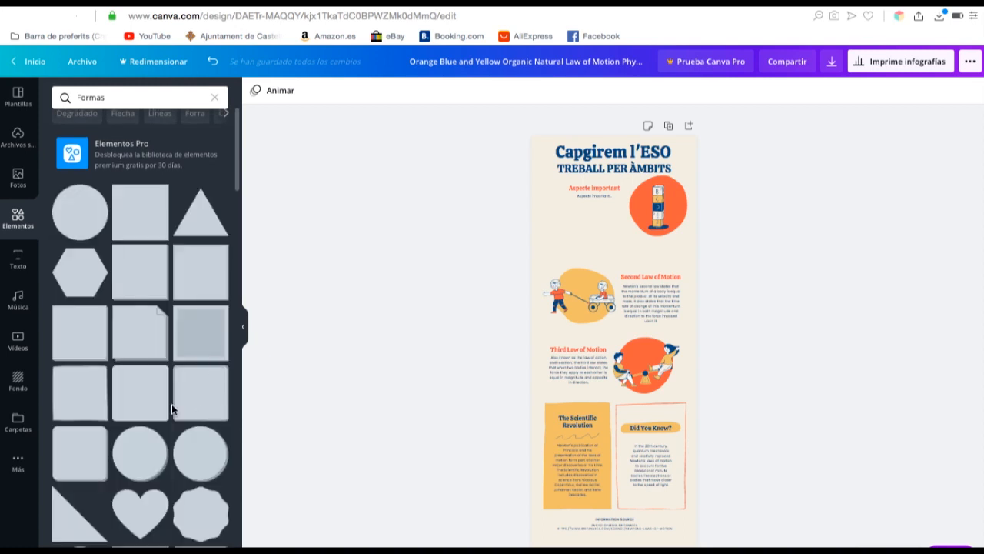
Add a circle shape to the page and place it below the "Aspecte important" text.
left_click(80, 225)
left_click_drag(627, 346, 579, 239)
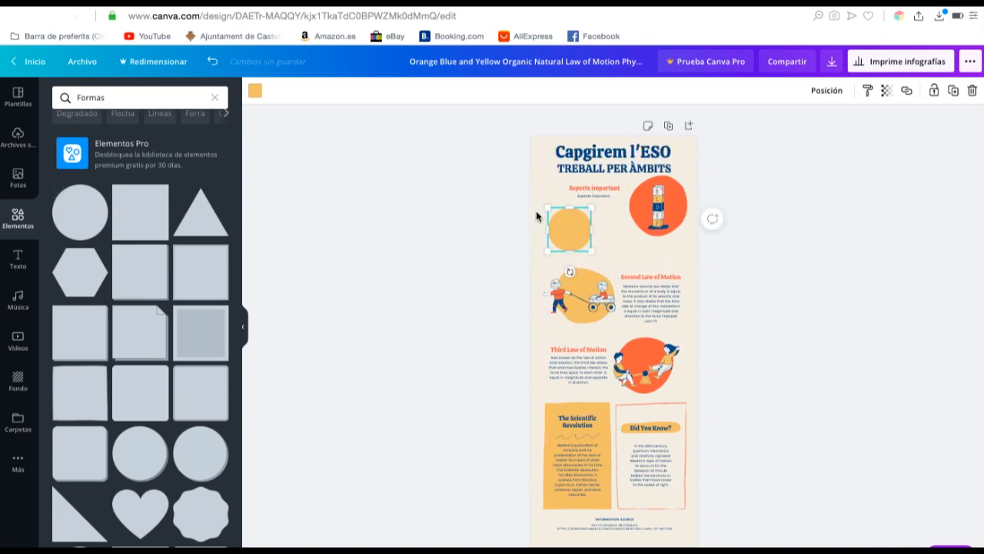
Recolour the new circle with the document's dark blue and enlarge it to about 248 by 248.
left_click(256, 92)
left_click(73, 204)
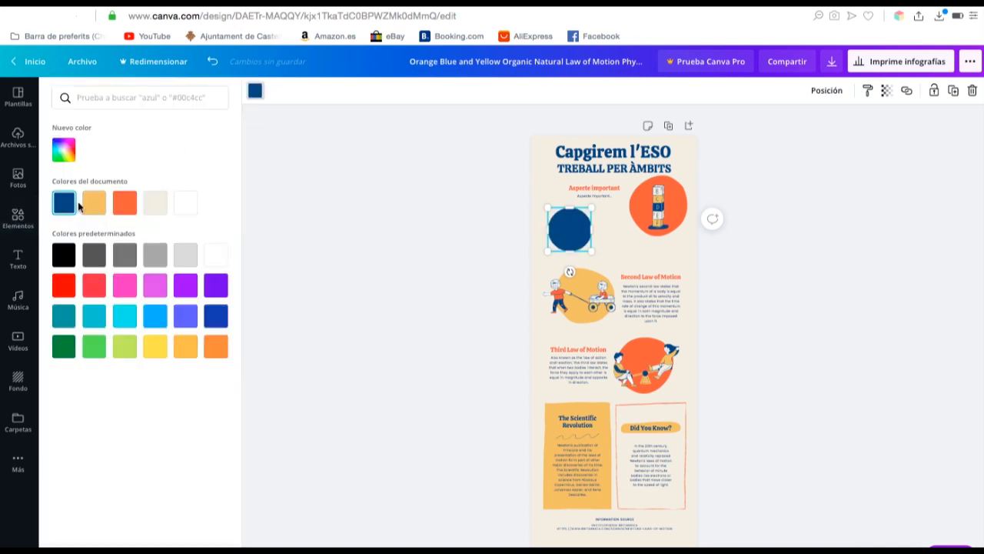
left_click_drag(591, 252, 604, 259)
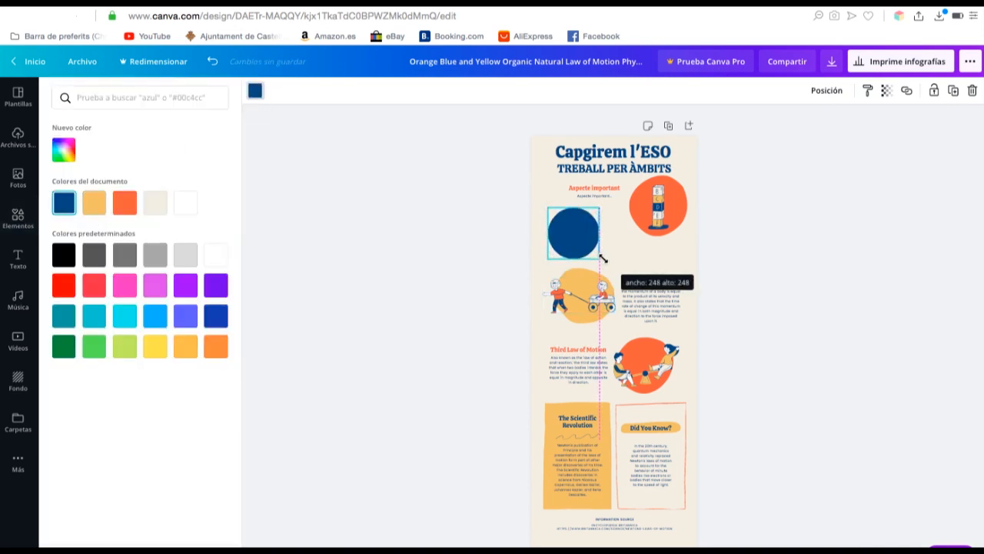
Clear the shapes search and browse the element library's categories, from lines, shapes and frames down to the themed illustration collections.
left_click(375, 257)
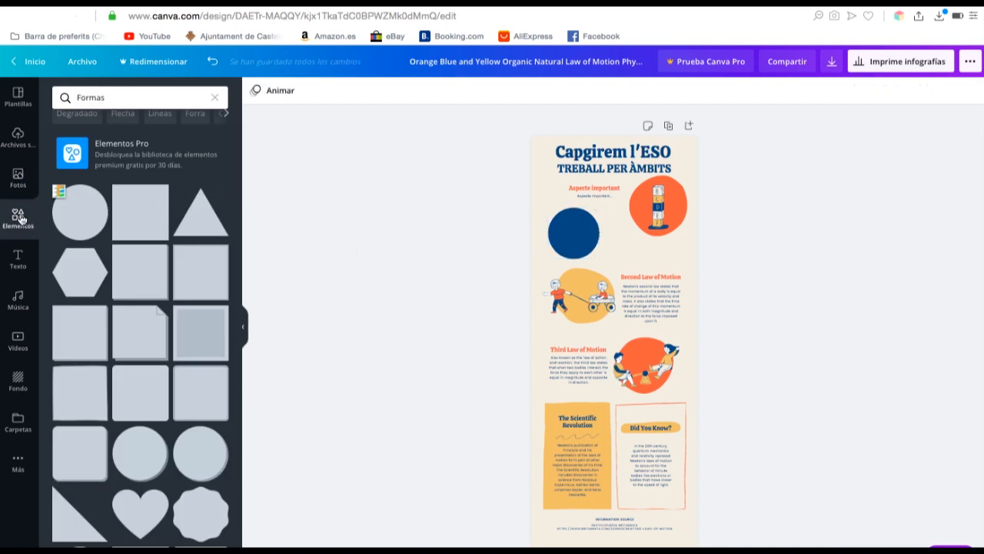
left_click(215, 98)
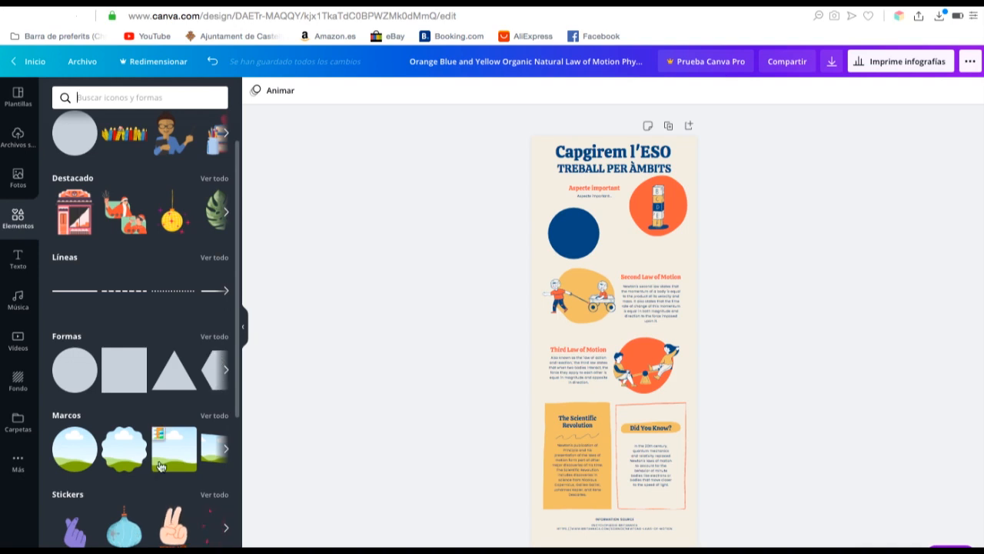
scroll(184, 384, "up", 2)
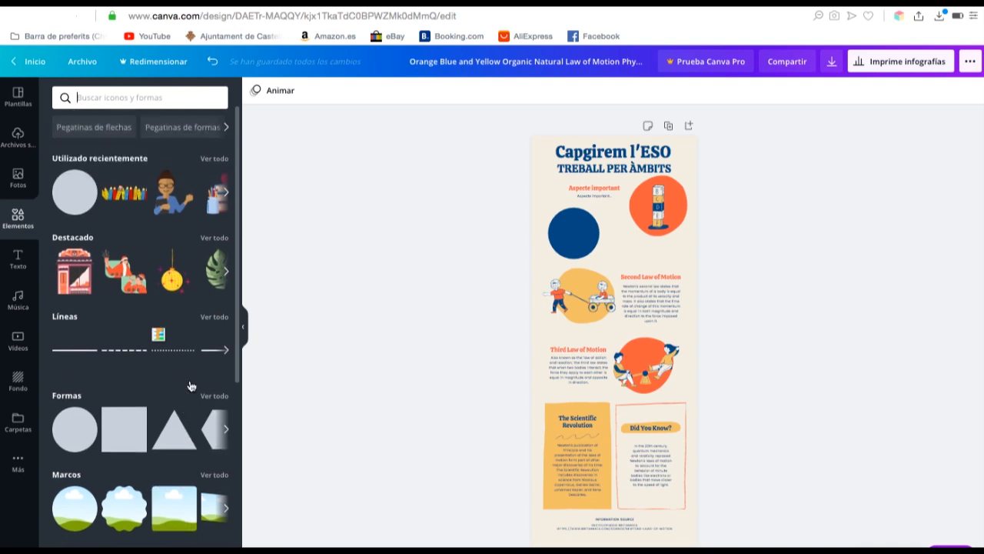
scroll(192, 425, "down", 5)
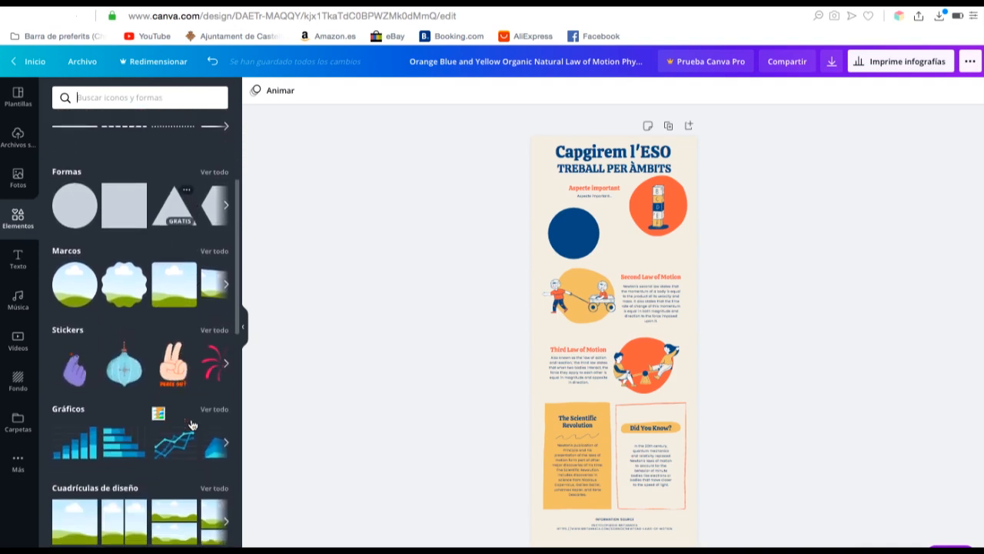
scroll(191, 309, "down", 10)
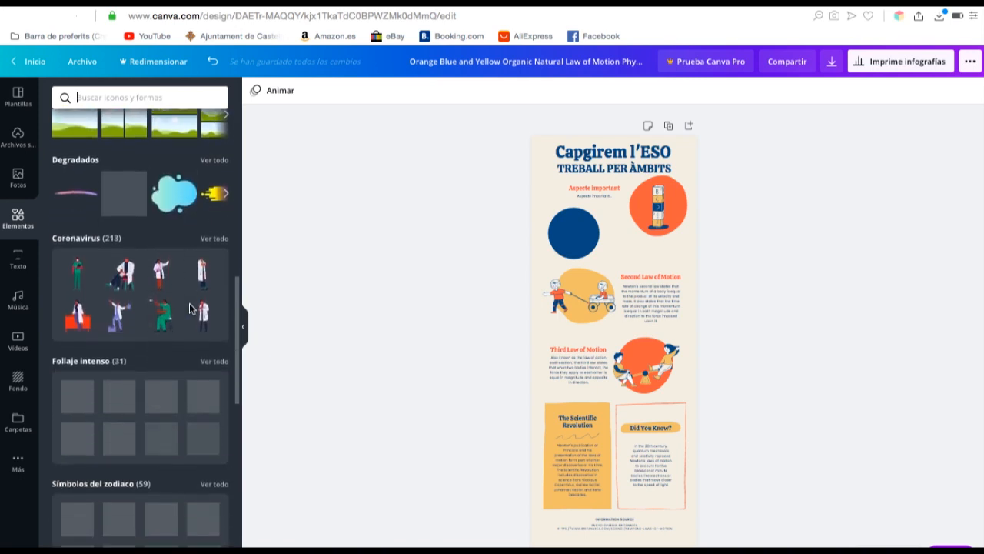
scroll(190, 309, "down", 2)
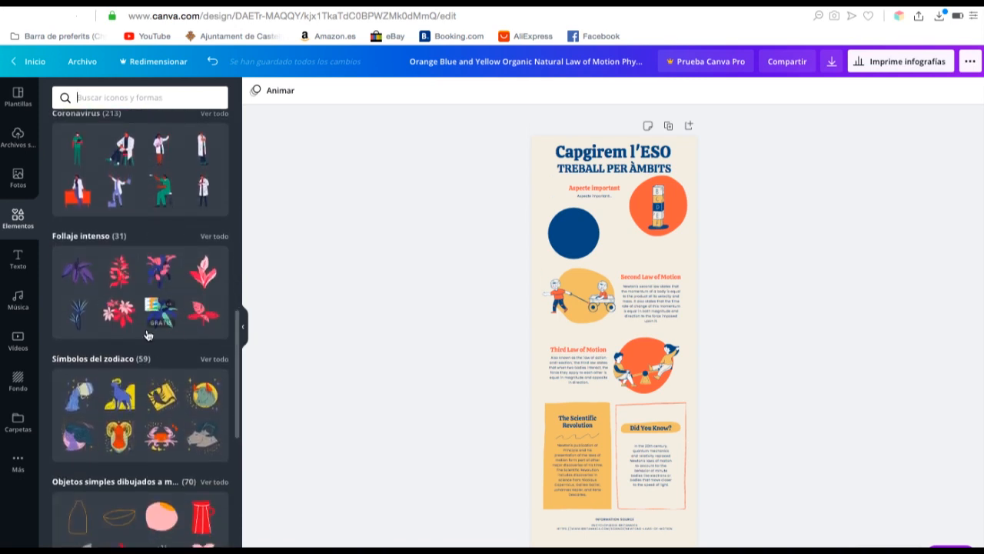
scroll(146, 328, "down", 5)
scroll(146, 328, "down", 3)
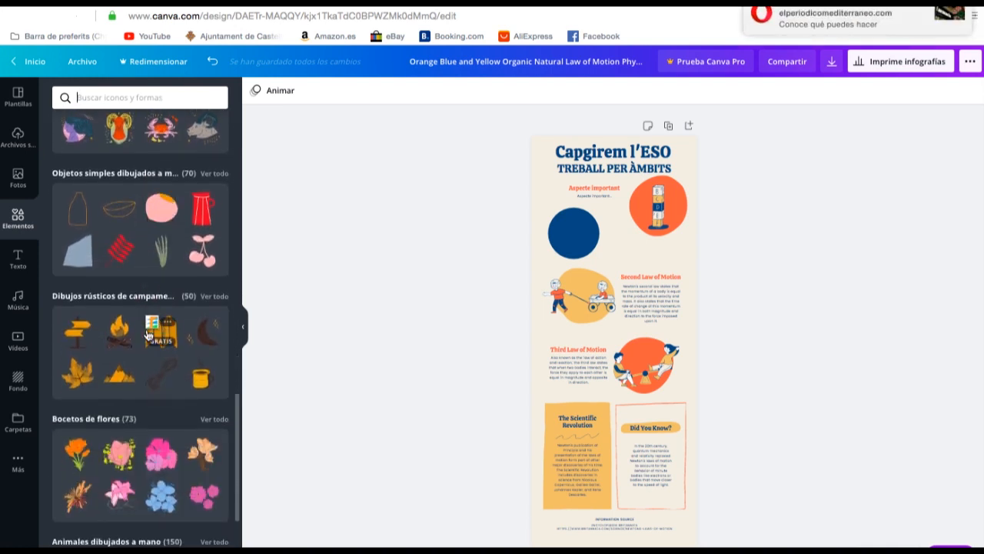
scroll(149, 333, "down", 2)
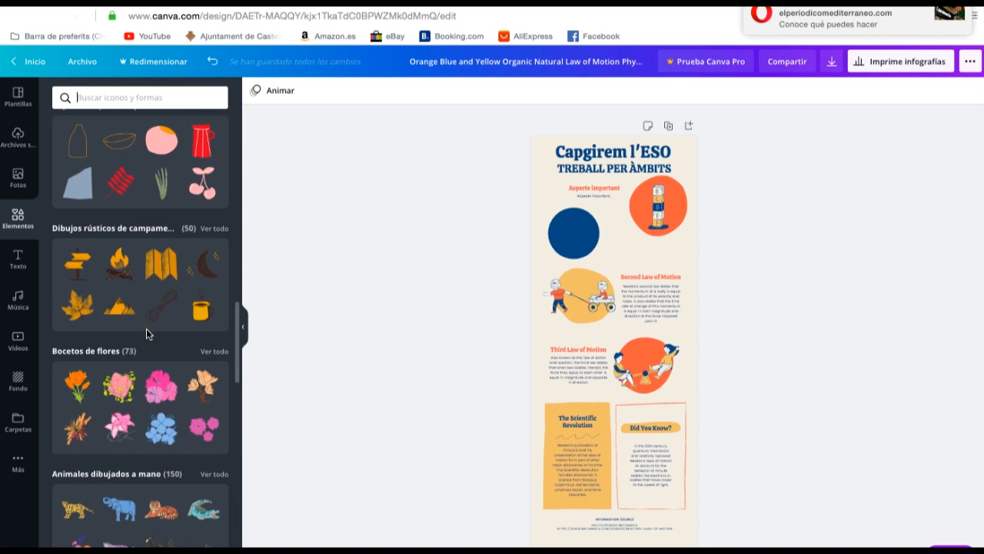
scroll(139, 435, "down", 8)
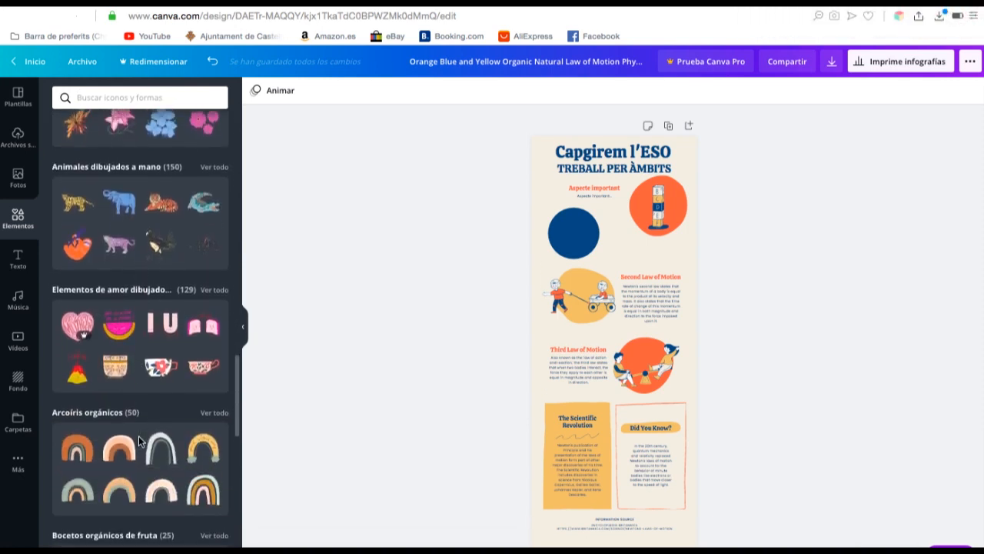
scroll(139, 435, "down", 8)
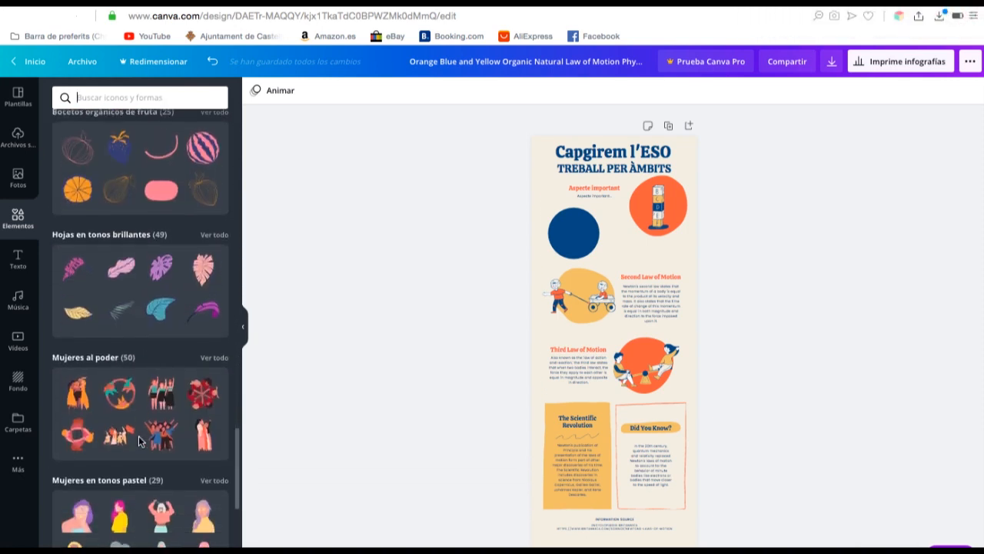
scroll(139, 435, "down", 4)
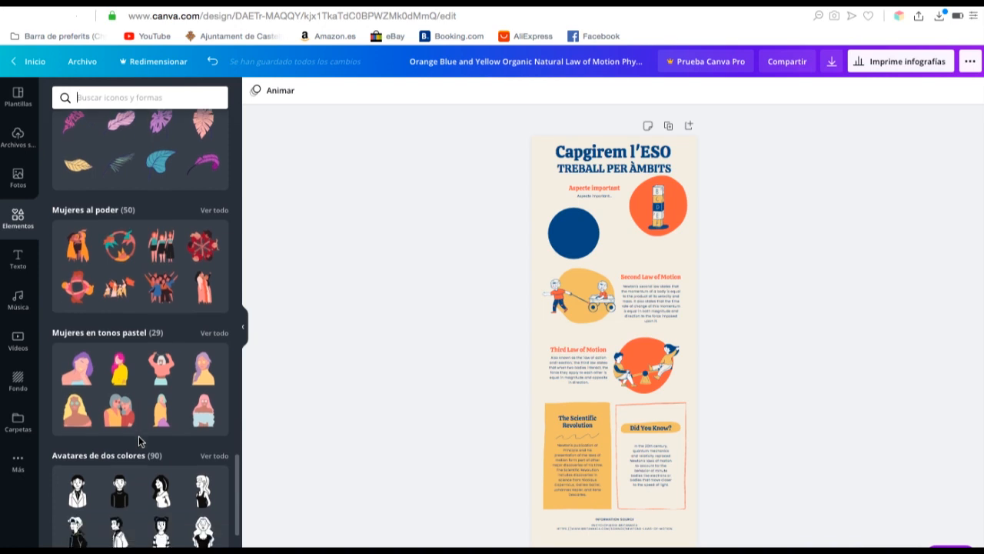
scroll(123, 466, "down", 3)
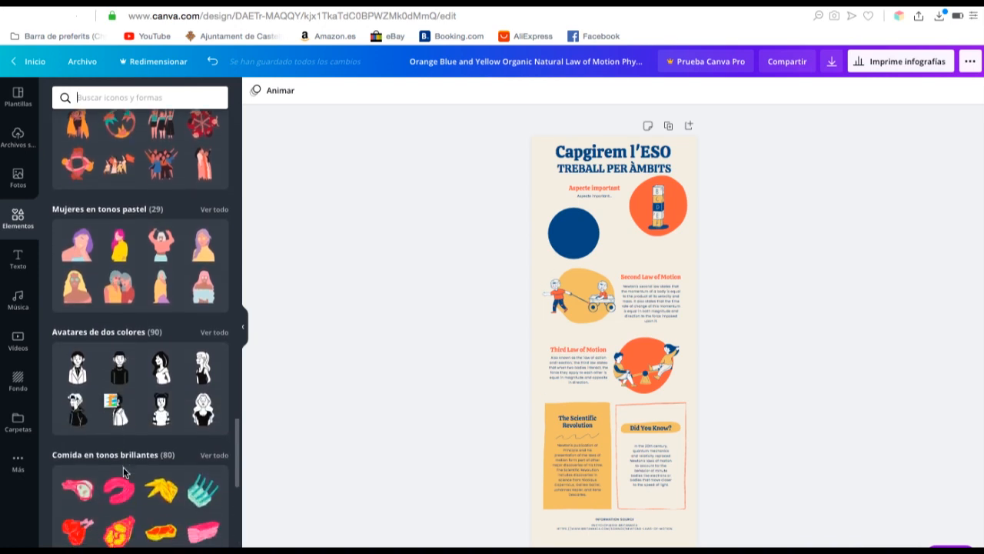
scroll(123, 467, "down", 11)
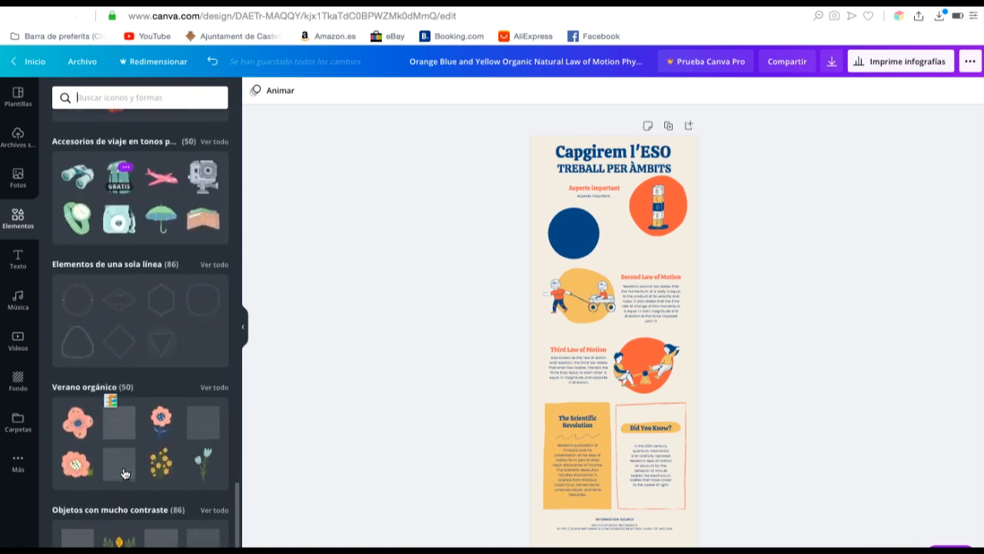
scroll(123, 469, "down", 4)
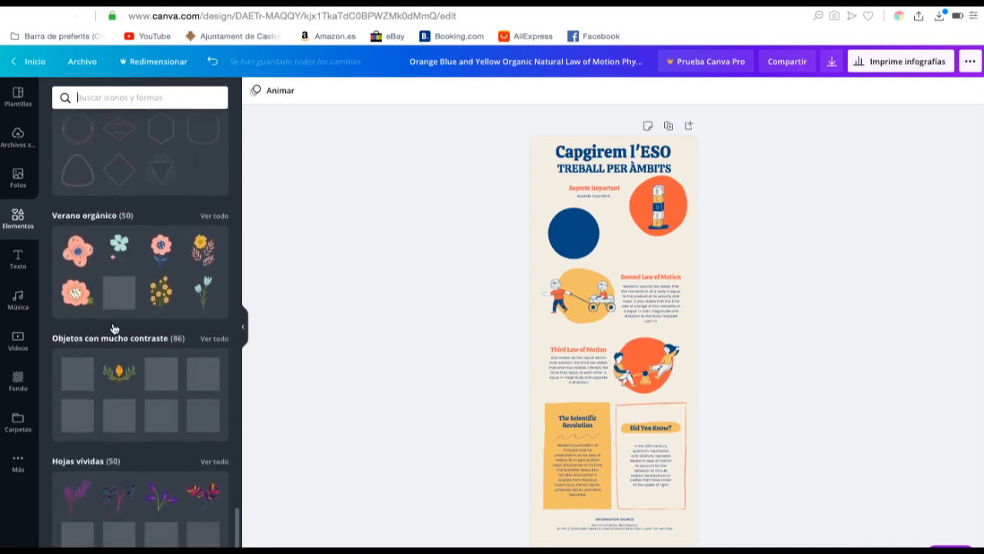
Search the elements library for "Educación".
left_click(114, 97)
type("Educac")
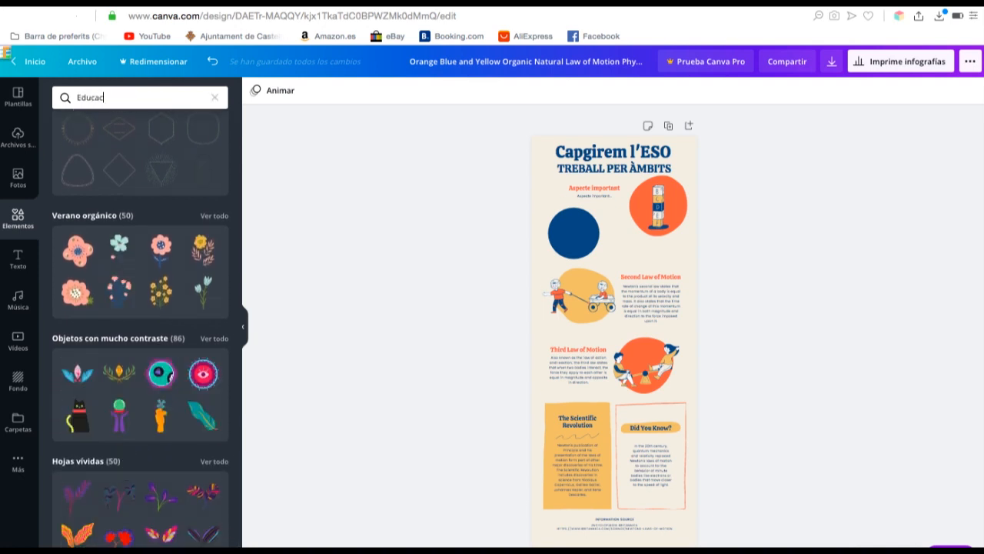
type("ión")
key("Return")
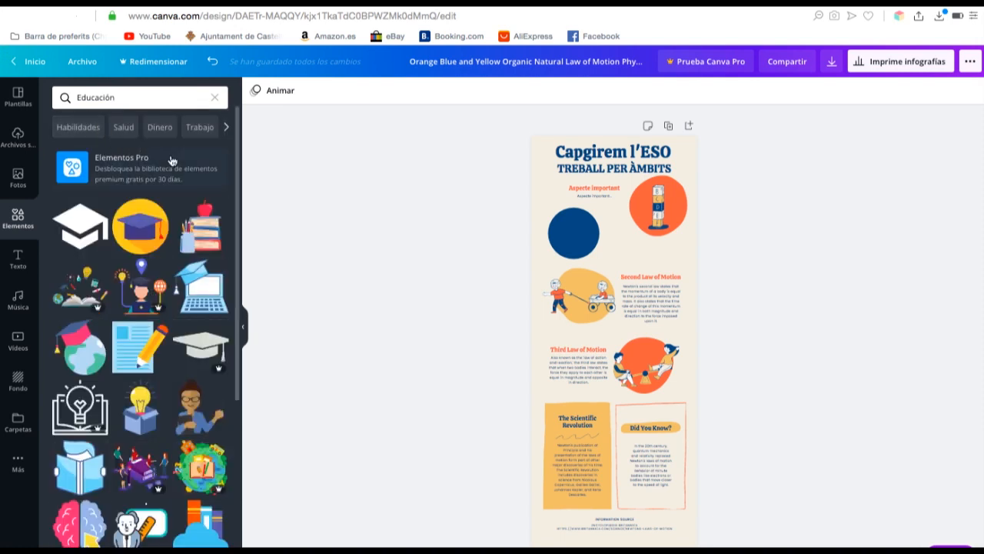
Add the illustration of stacked books with an apple and pencil jar, and shrink it to fit over the dark blue circle.
left_click(200, 227)
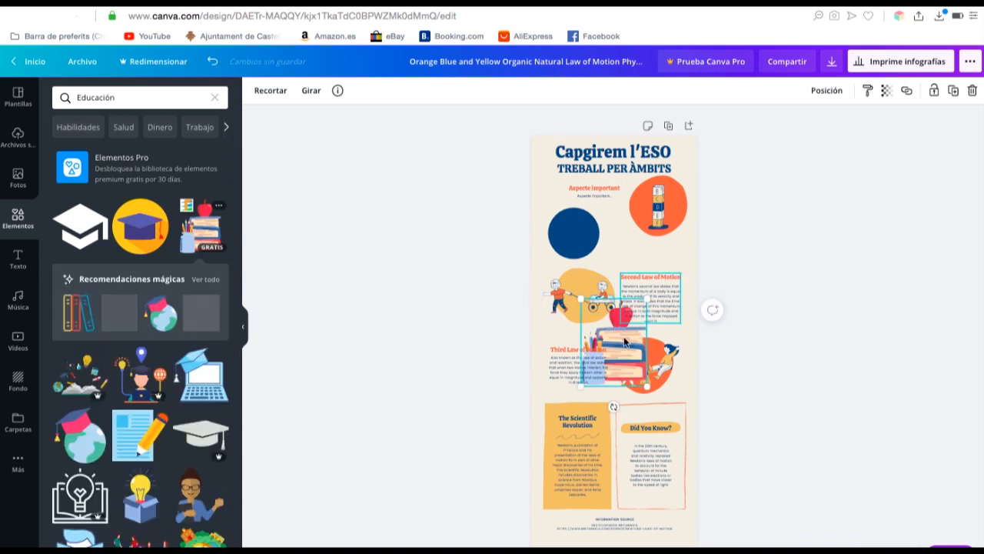
left_click_drag(607, 281, 573, 207)
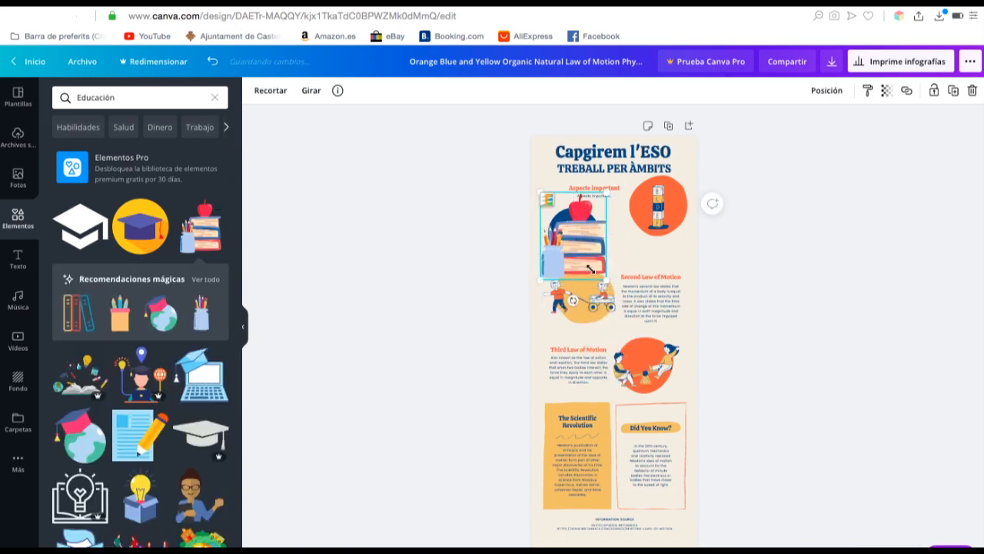
left_click_drag(606, 279, 571, 241)
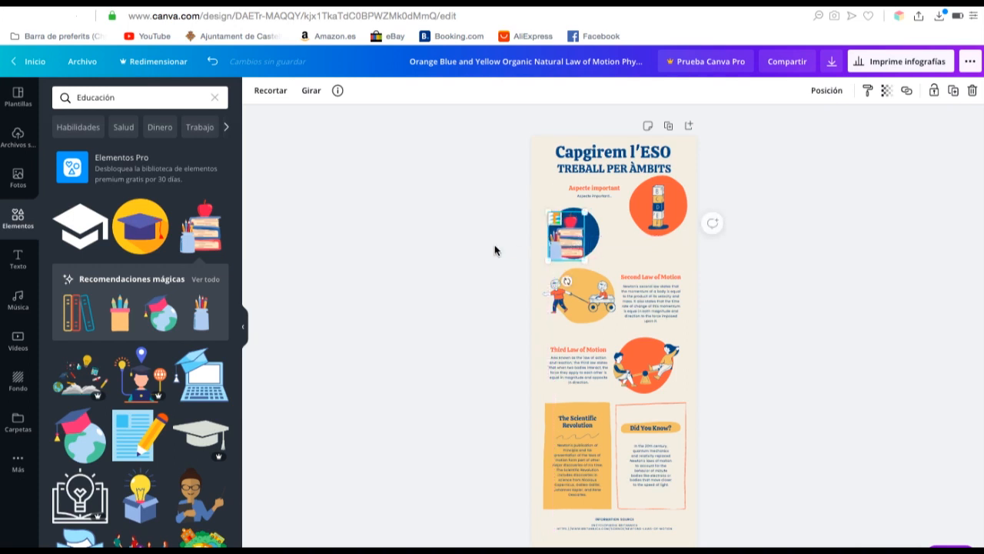
left_click(496, 250)
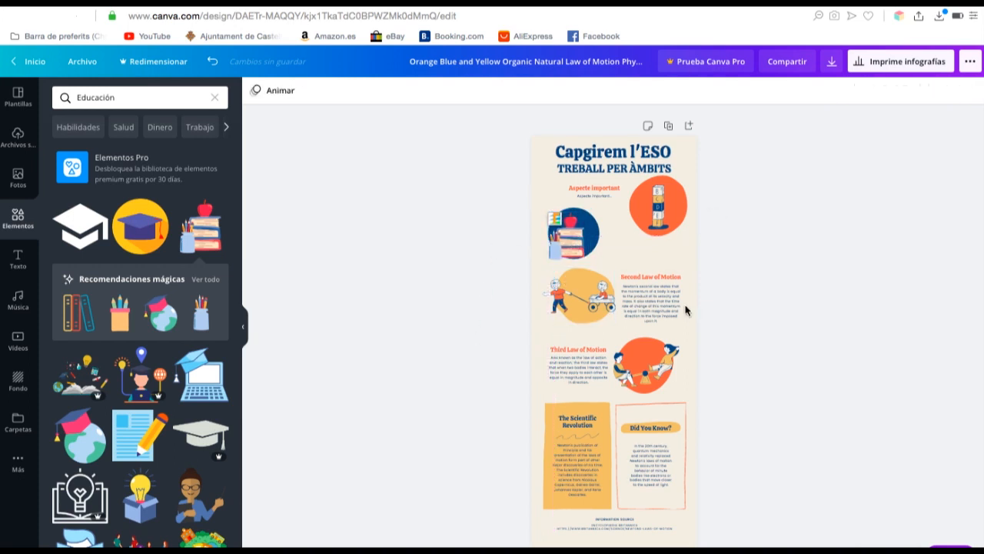
left_click(646, 292)
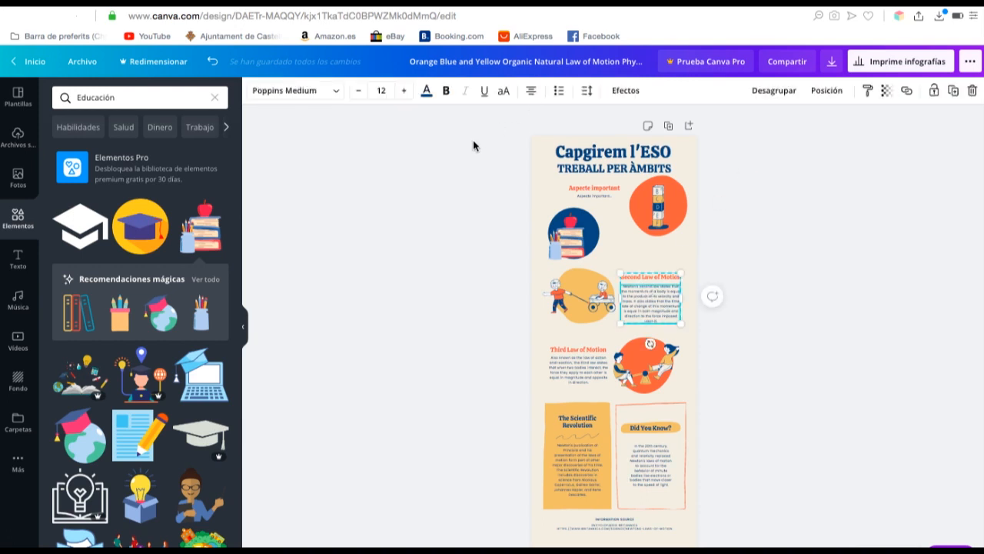
right_click(651, 292)
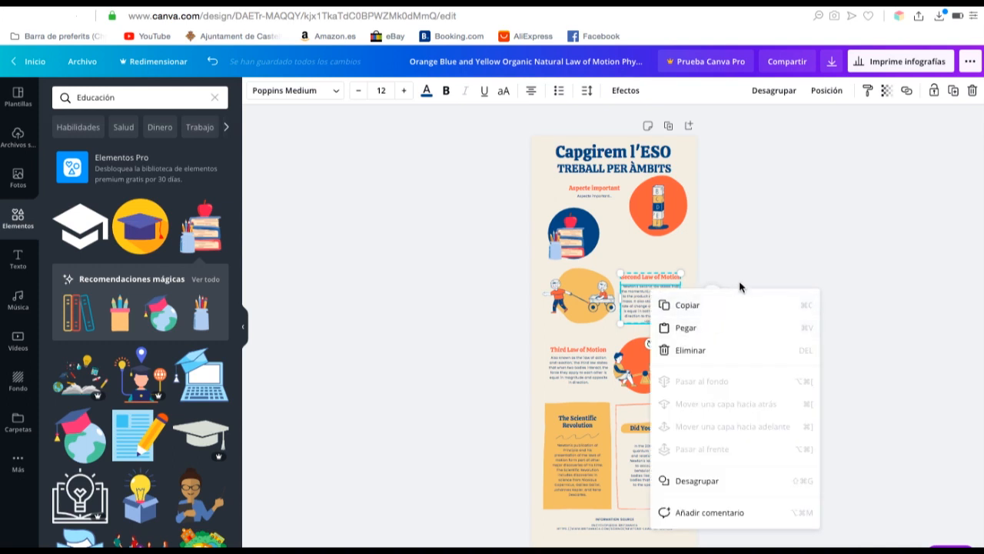
left_click(741, 233)
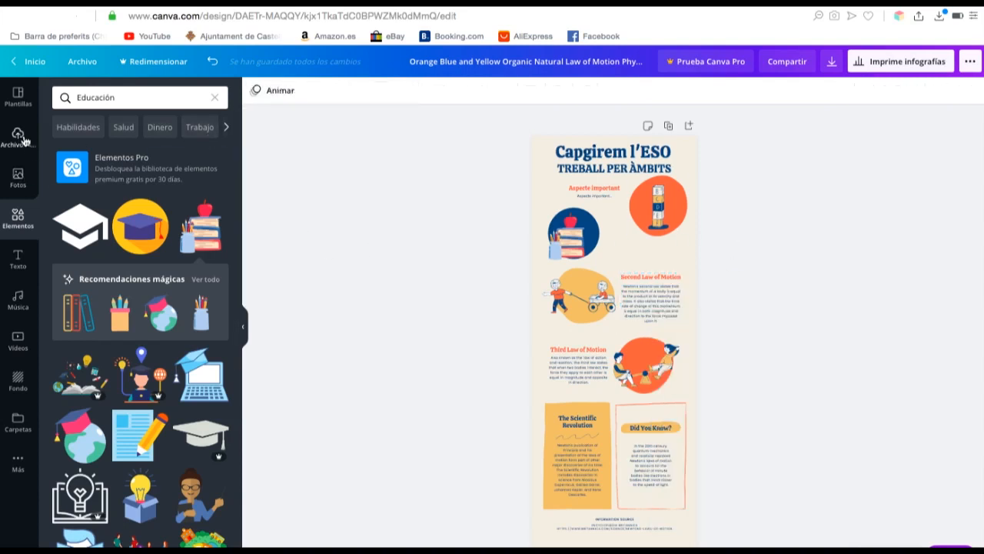
Add a subtitle text box to the page and place it beside the dark blue circle, above the "Second Law of Motion" heading.
left_click(18, 260)
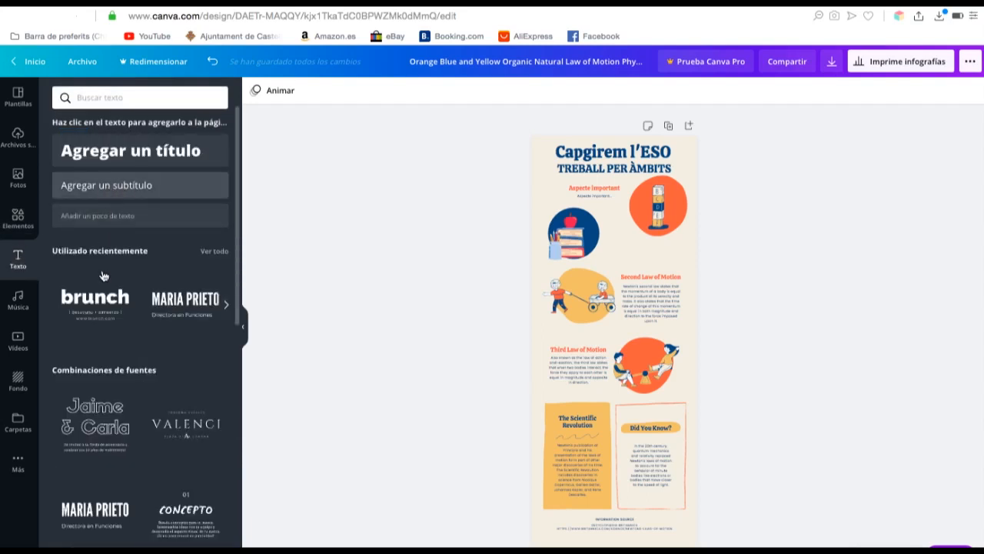
scroll(108, 300, "down", 1)
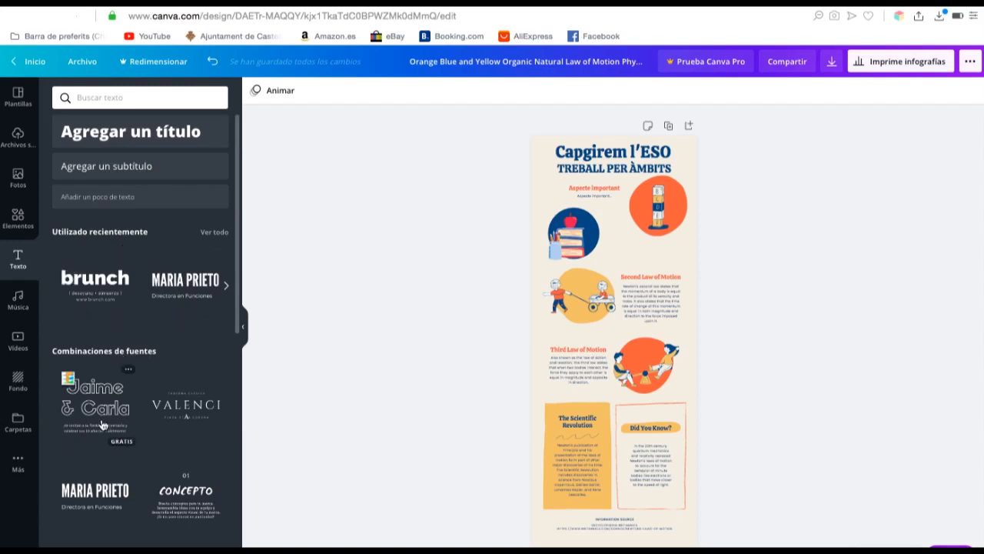
scroll(102, 425, "down", 3)
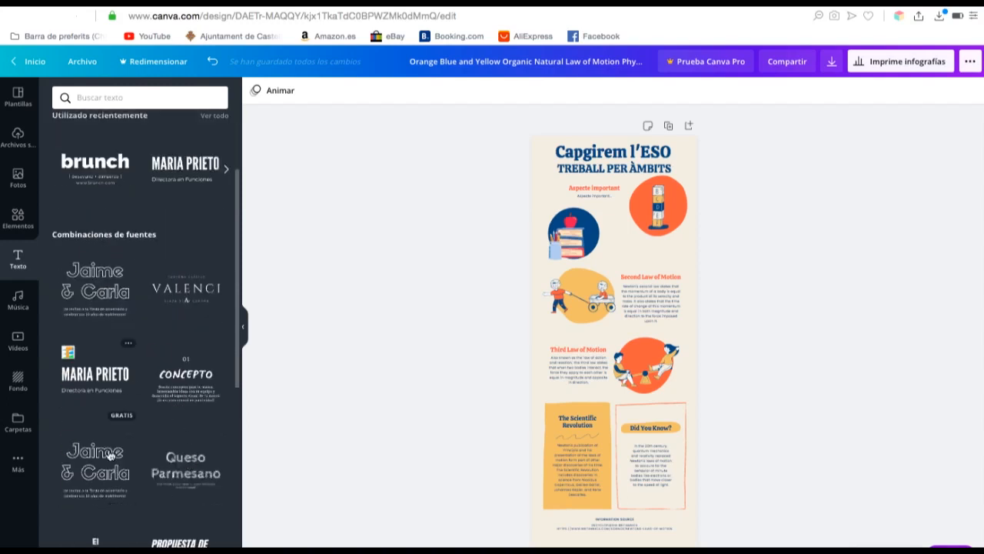
scroll(159, 374, "up", 4)
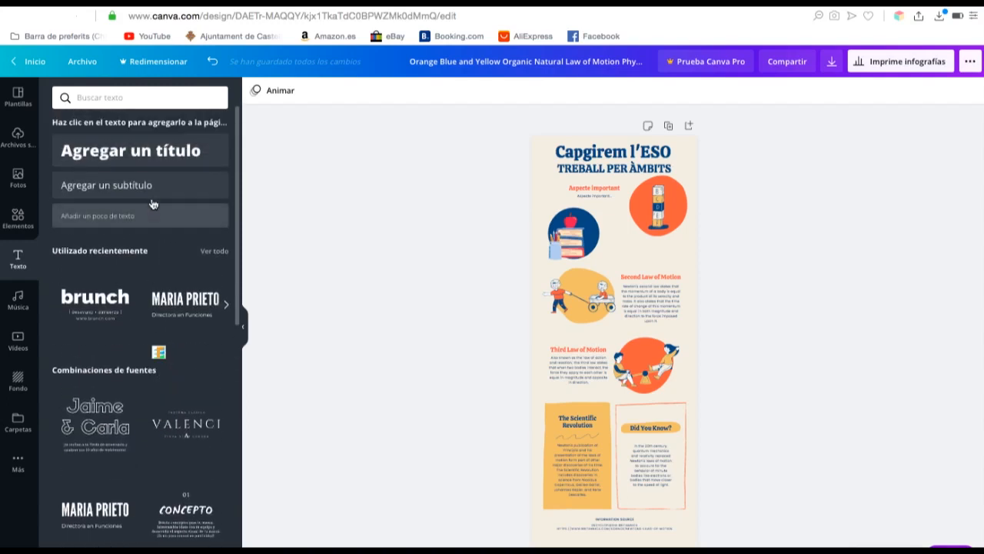
left_click(153, 196)
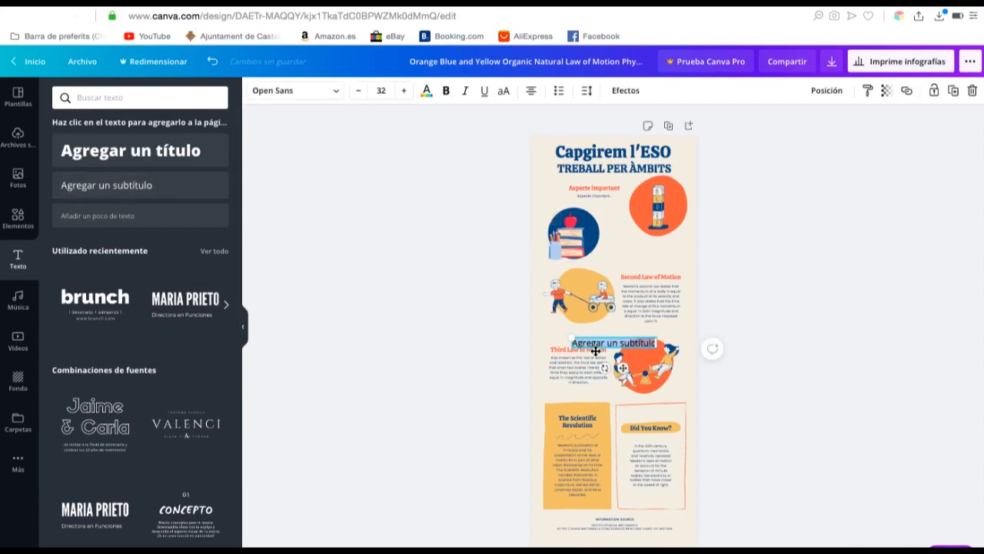
left_click(740, 344)
left_click_drag(607, 344, 644, 247)
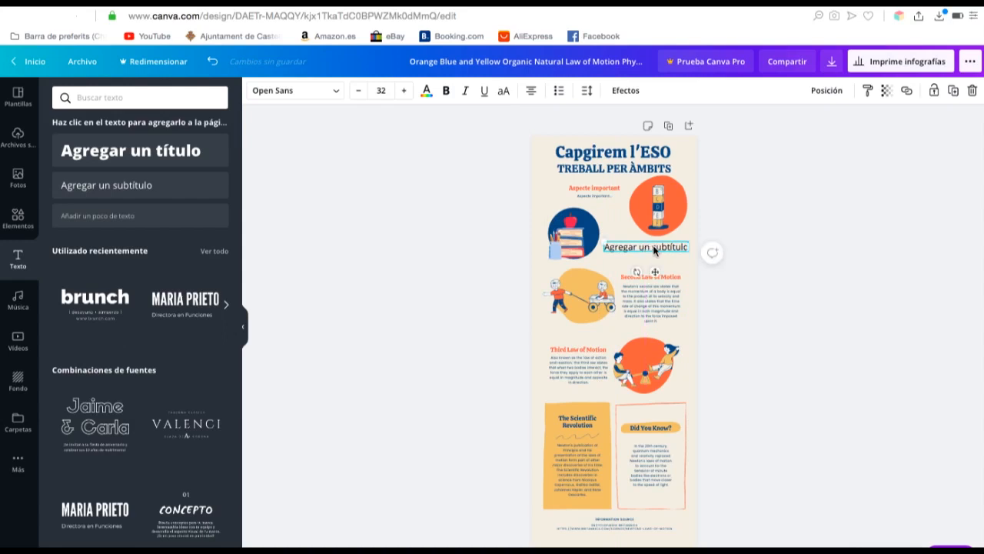
Set the new subtitle's font to Calistoga and its colour to the document's orange, #f16e4d.
double_click(654, 250)
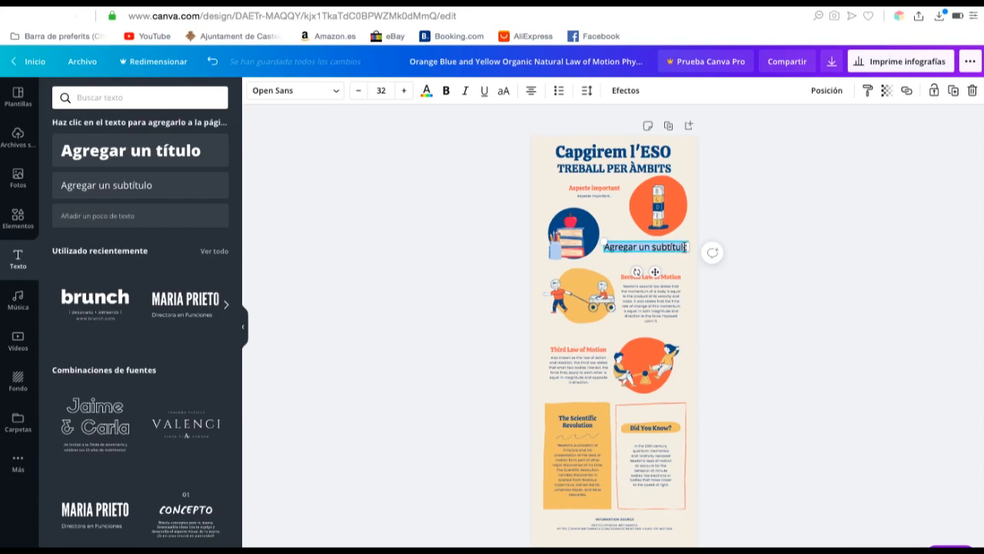
left_click(337, 92)
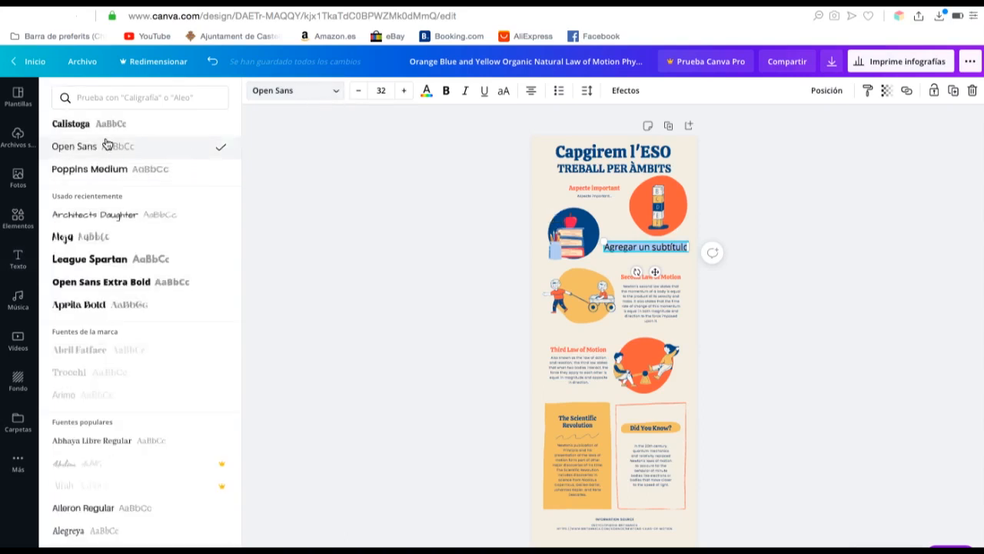
left_click(72, 132)
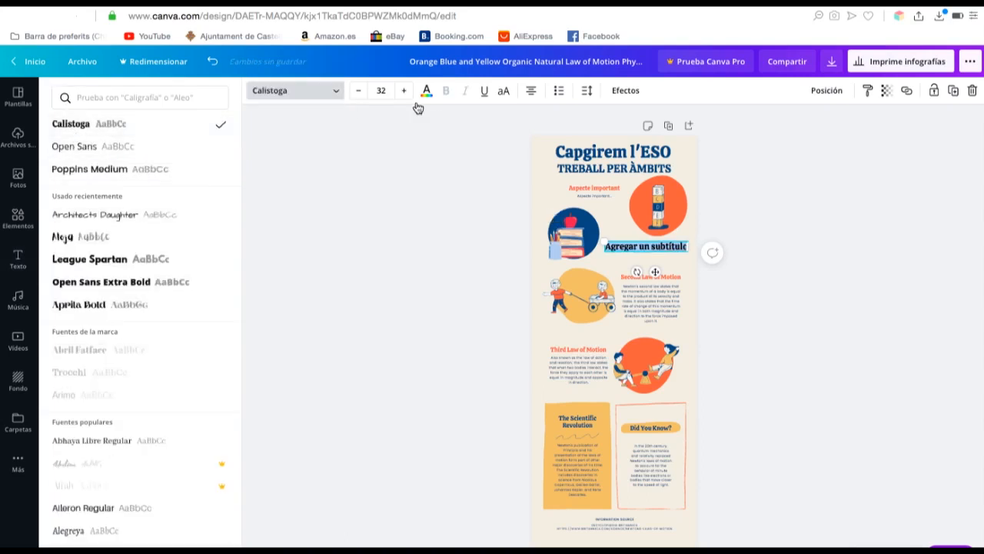
left_click(426, 90)
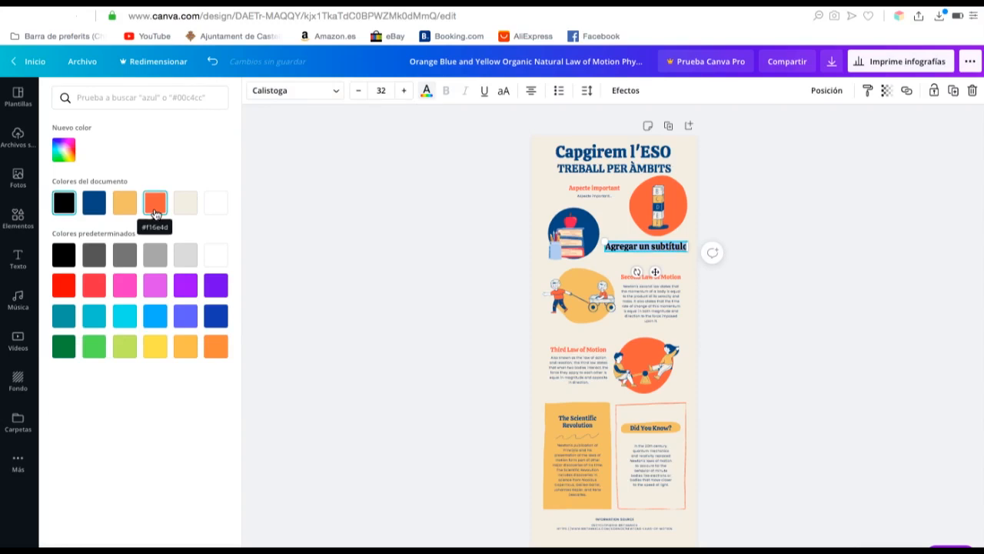
left_click(157, 206)
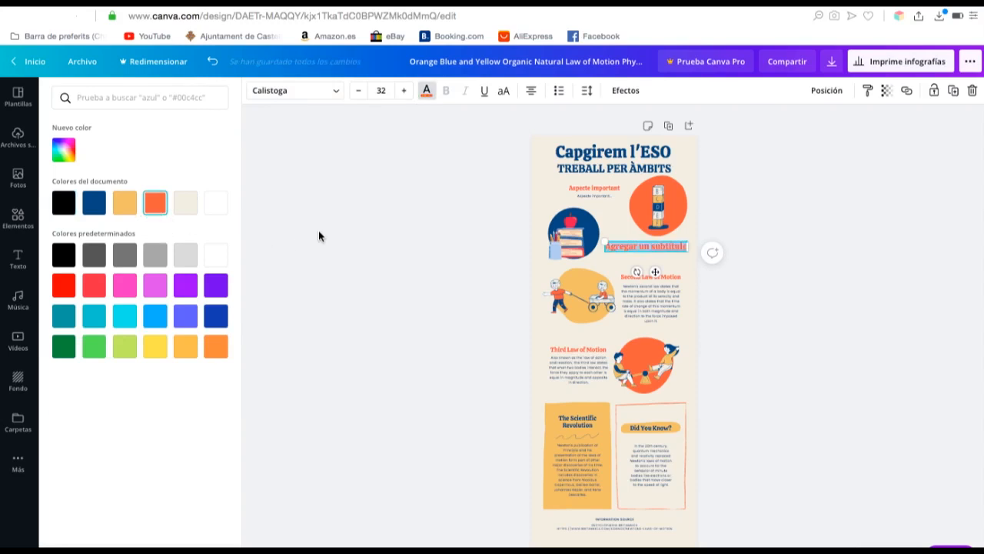
left_click(399, 223)
left_click(777, 311)
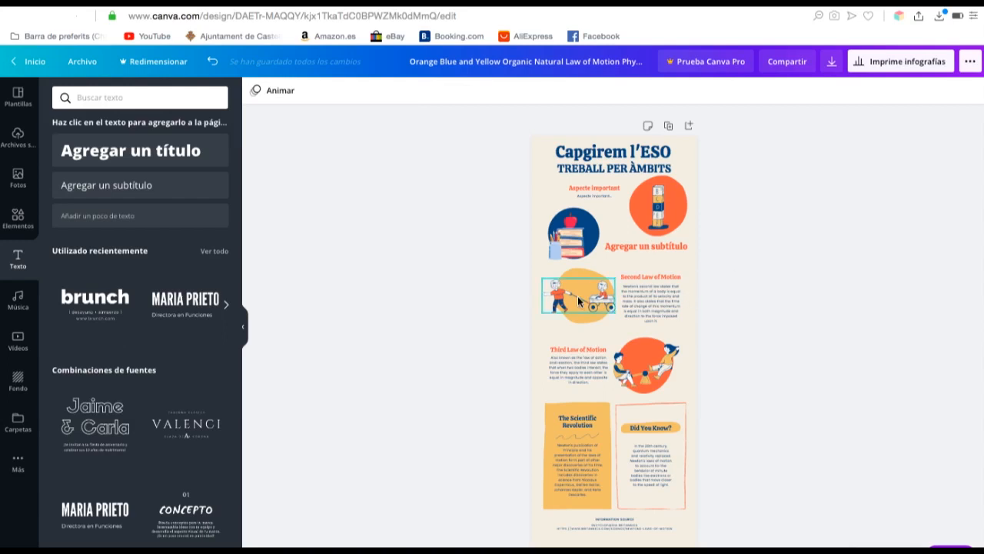
Shift the yellow circle with the wagon illustration and the "Second Law of Motion" text block slightly down the page.
mouse_move(590, 304)
left_mouse_down()
mouse_move(590, 316)
mouse_move(586, 286)
mouse_move(580, 297)
left_mouse_up()
left_click(733, 303)
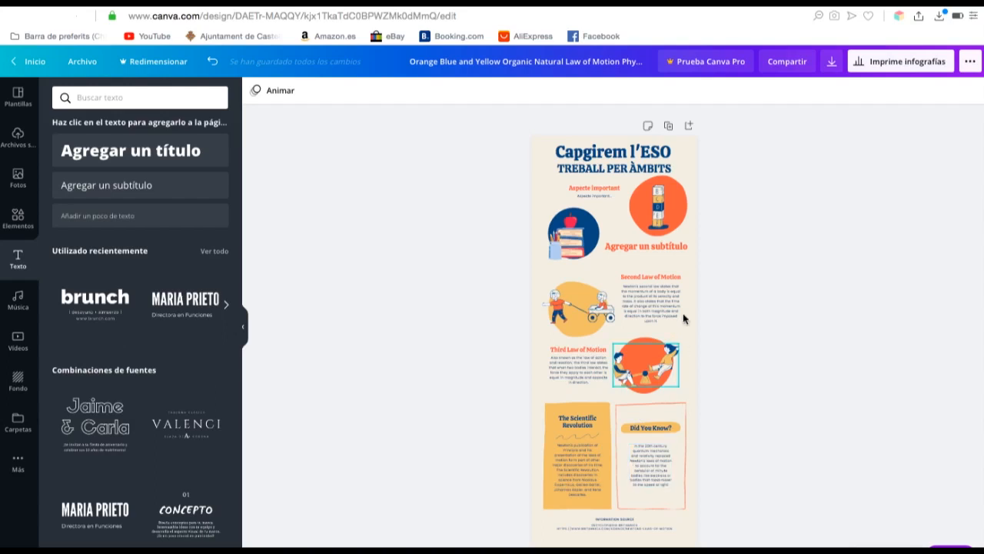
left_click_drag(655, 278, 655, 286)
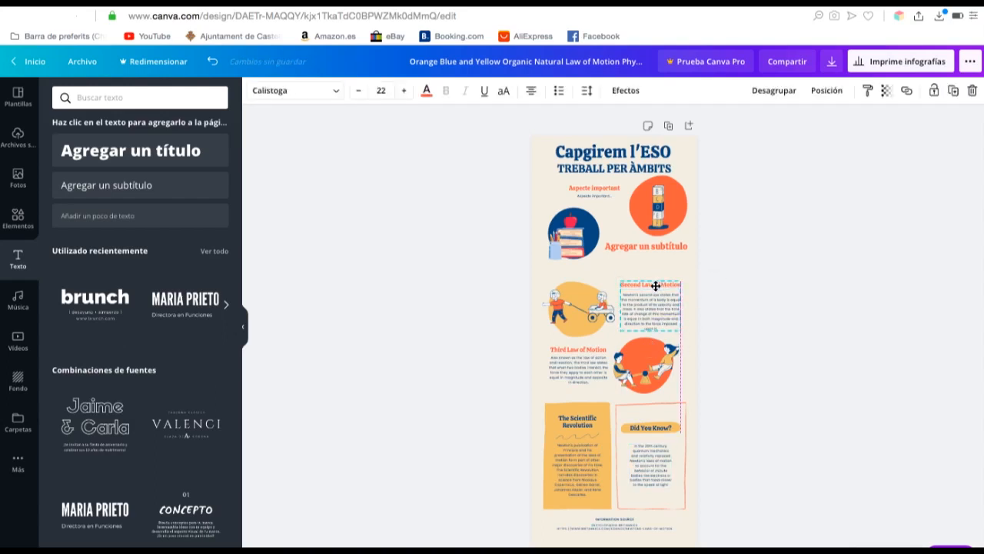
left_click(759, 291)
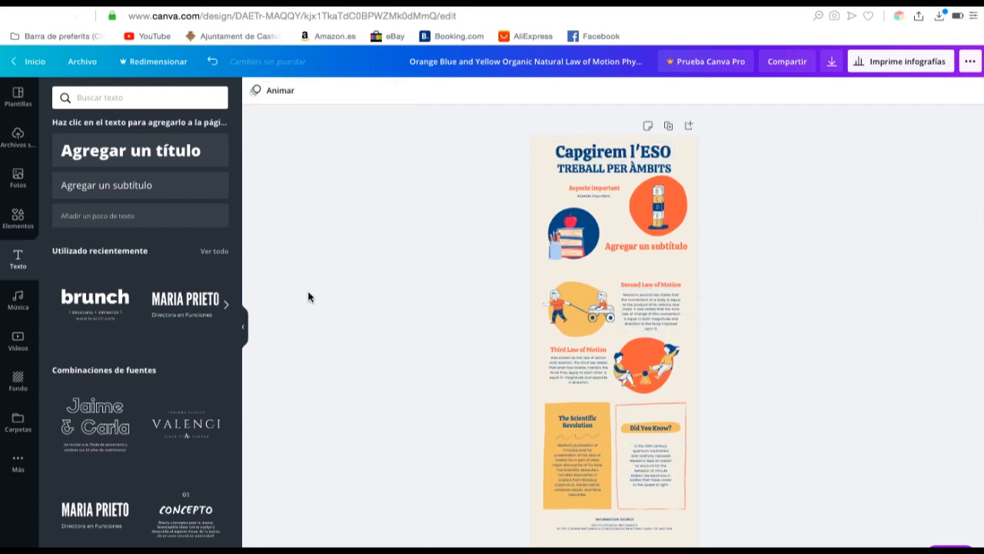
Add the uploaded Google logo to the page and place it just above the "The Scientific Revolution" and "Did You Know?" boxes.
left_click(19, 134)
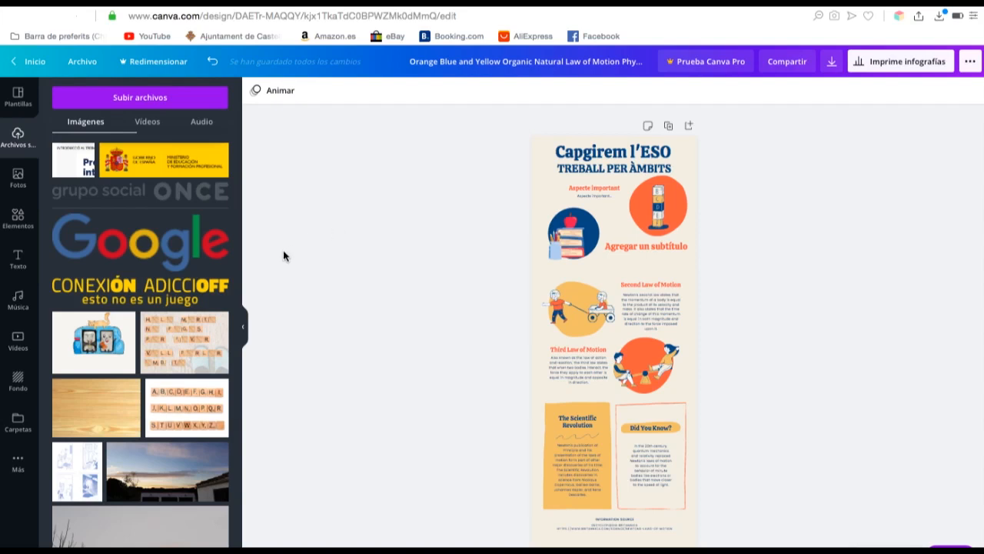
left_click(180, 239)
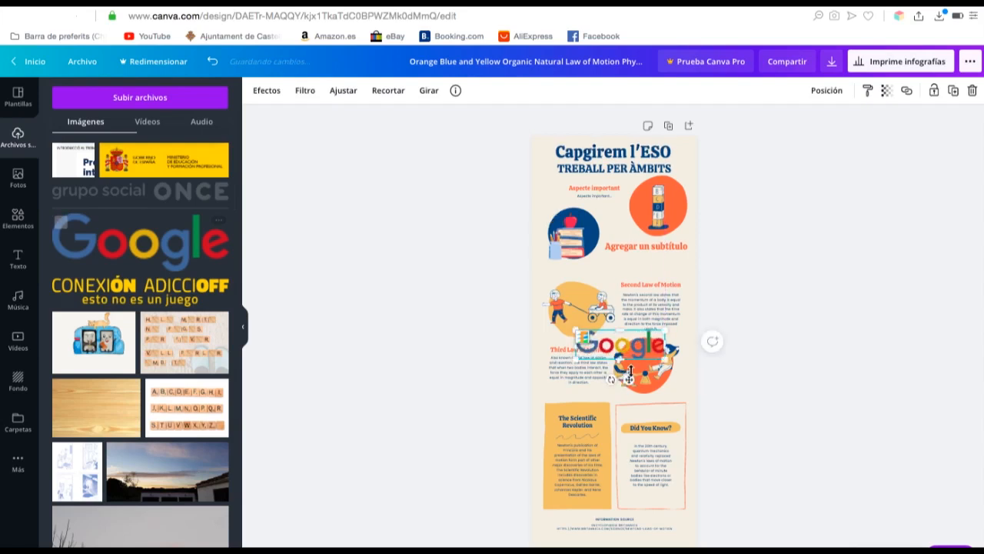
left_click_drag(626, 349, 631, 399)
left_click(744, 364)
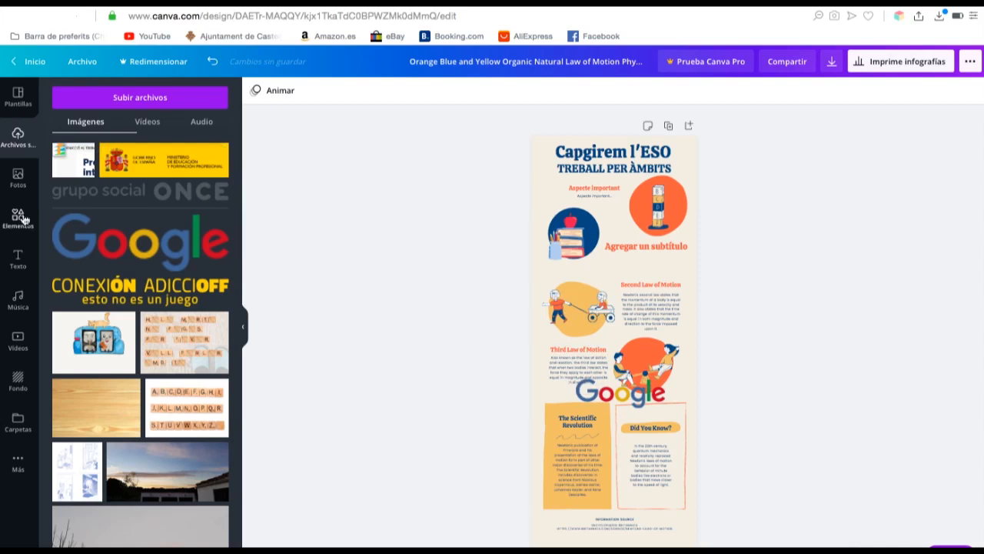
Add another subtitle text box and place it directly beneath the orange subtitle, above the "Second Law of Motion" heading.
left_click(21, 254)
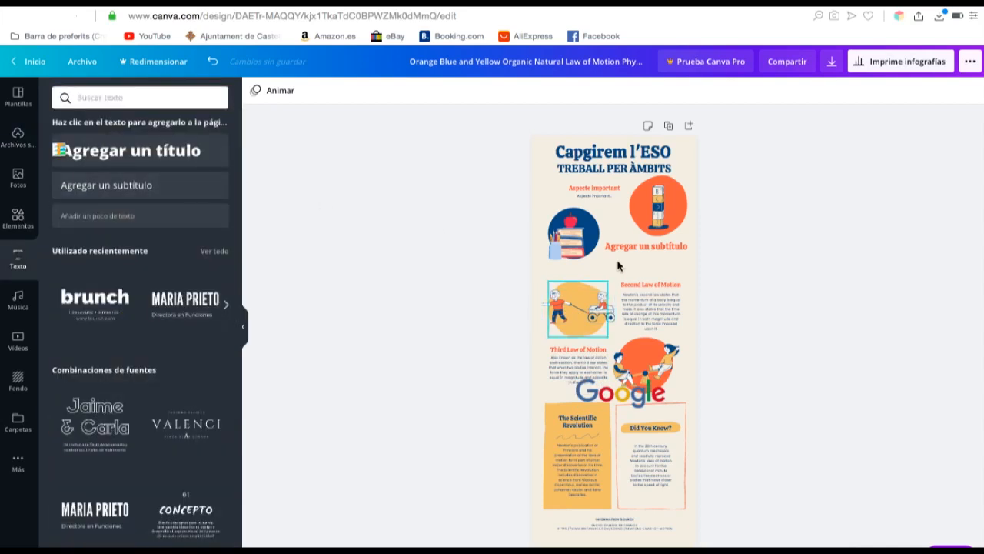
left_click(172, 192)
left_click(750, 331)
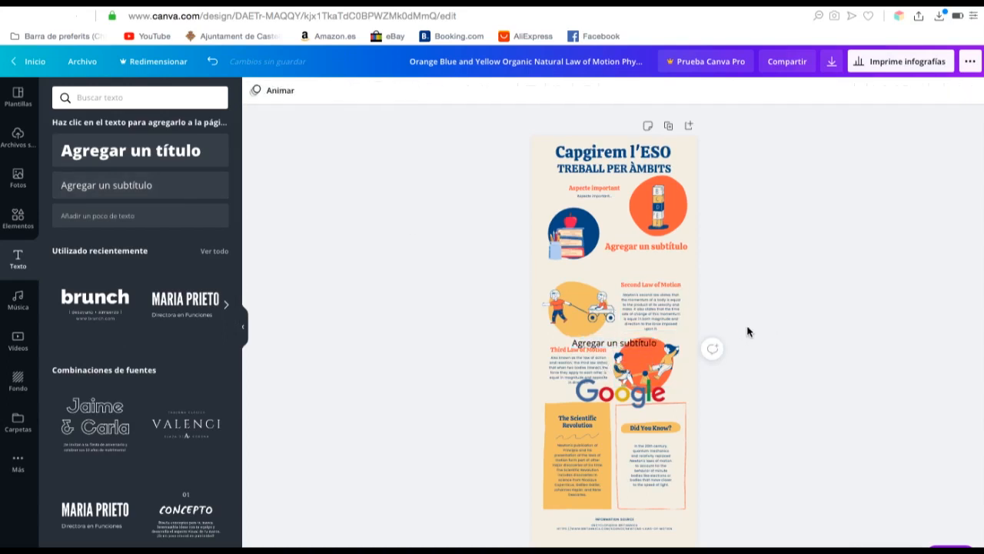
left_click_drag(613, 342, 685, 262)
double_click(647, 262)
left_click(685, 261)
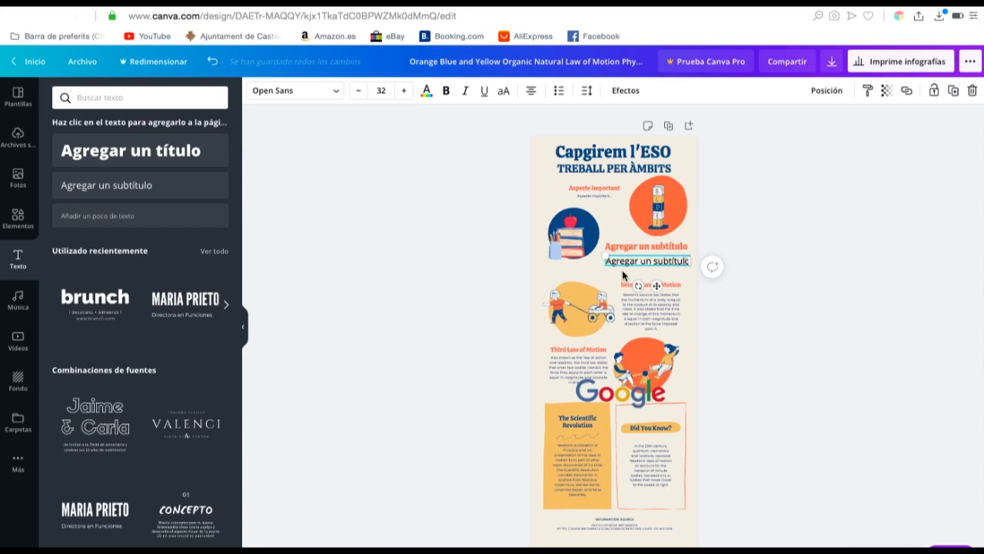
Try the colours of the Google logo's photo palette on the new black subtitle and settle on its blue.
scroll(624, 277, "up", 2)
scroll(624, 276, "down", 4)
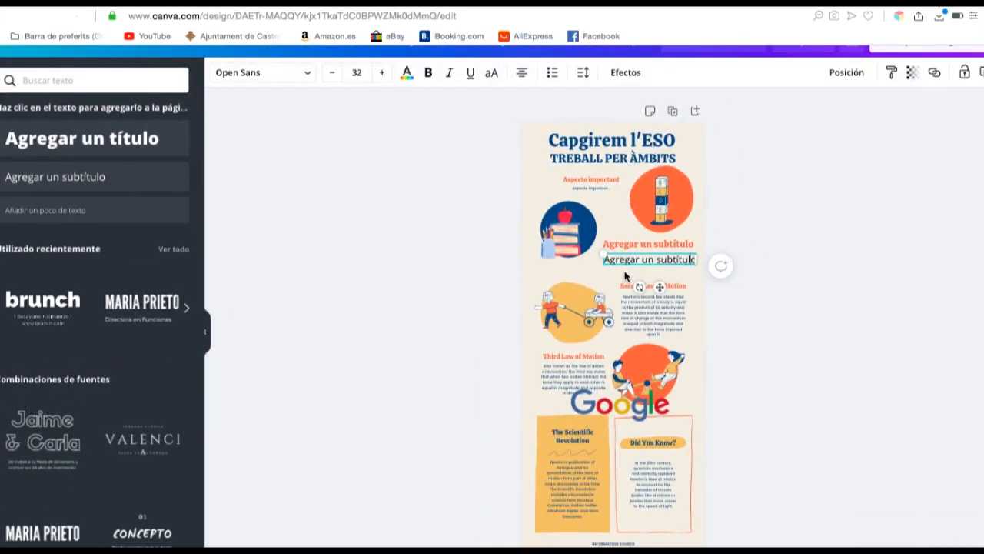
scroll(624, 276, "up", 5)
scroll(625, 276, "up", 1)
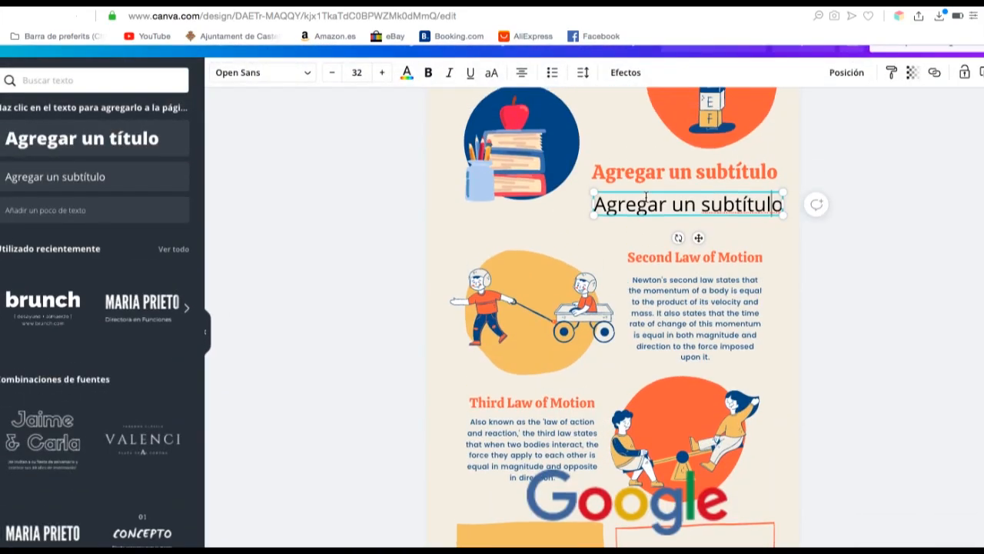
left_click(647, 197)
left_click_drag(596, 202, 782, 204)
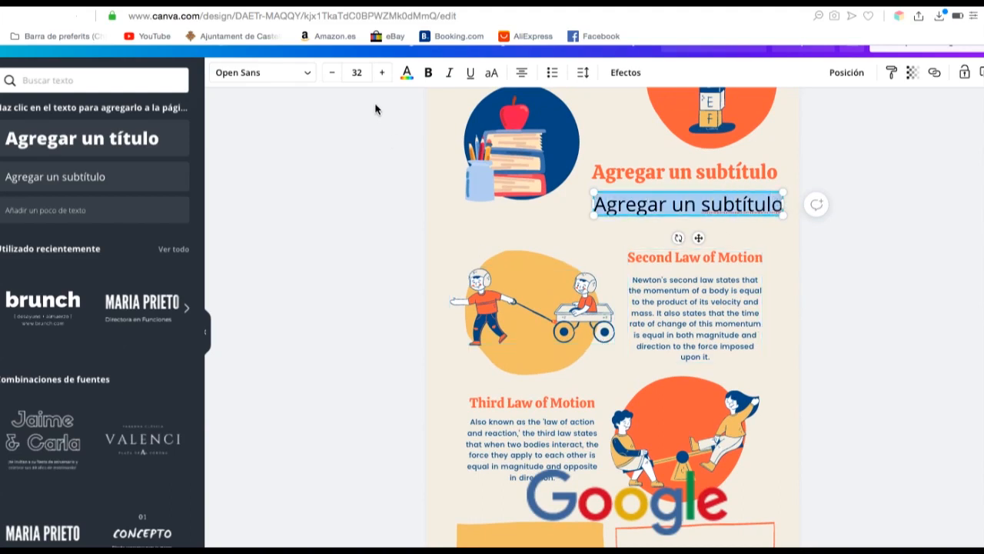
left_click(407, 74)
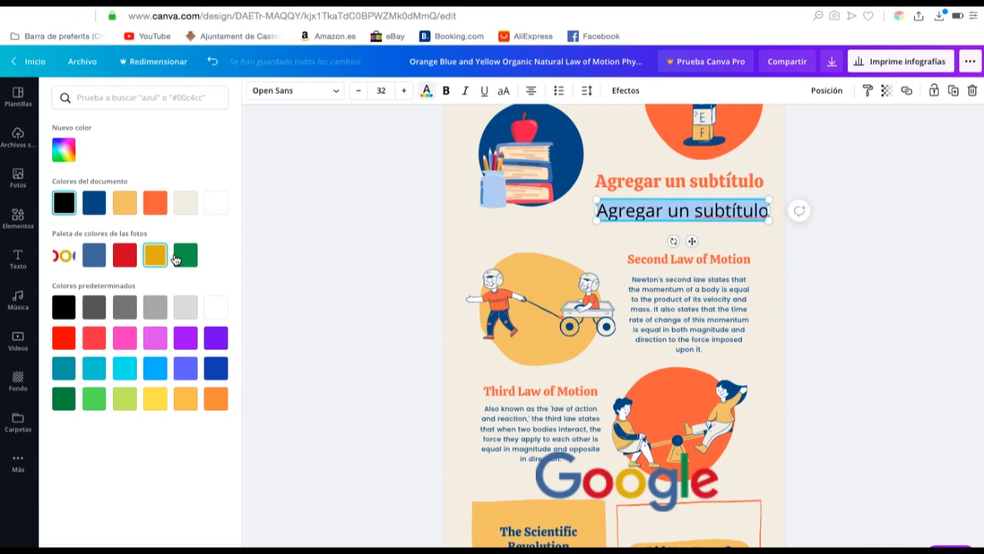
left_click(96, 259)
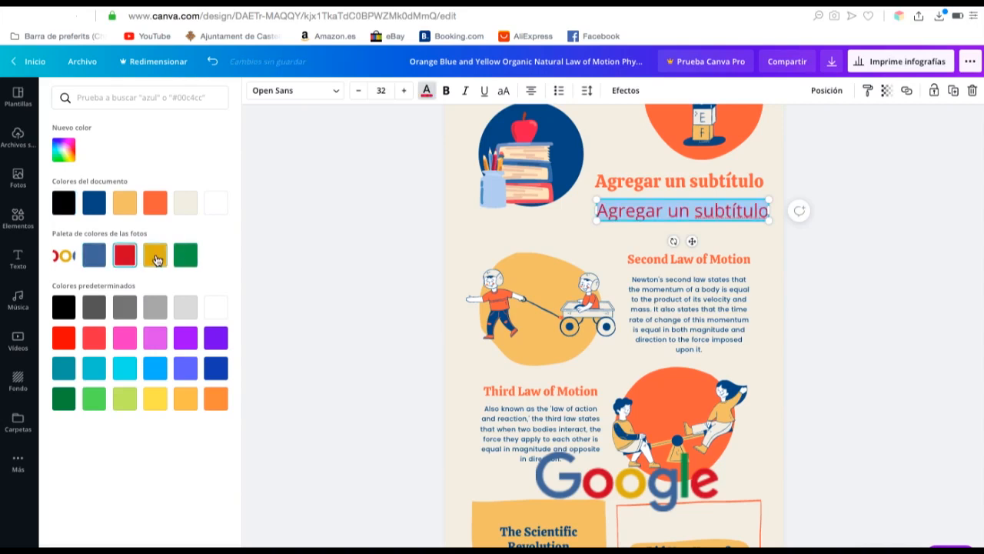
left_click(154, 257)
left_click(191, 259)
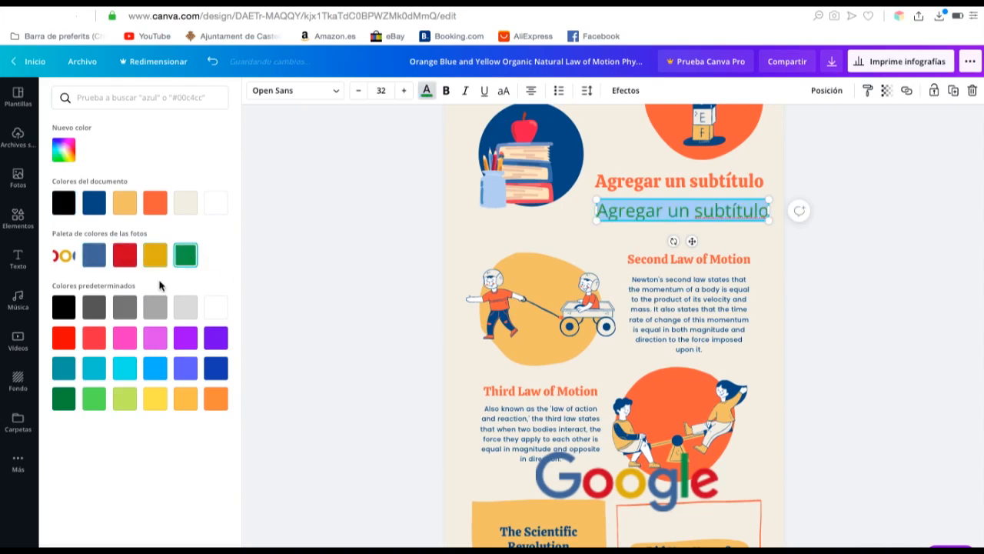
left_click(95, 257)
left_click(386, 277)
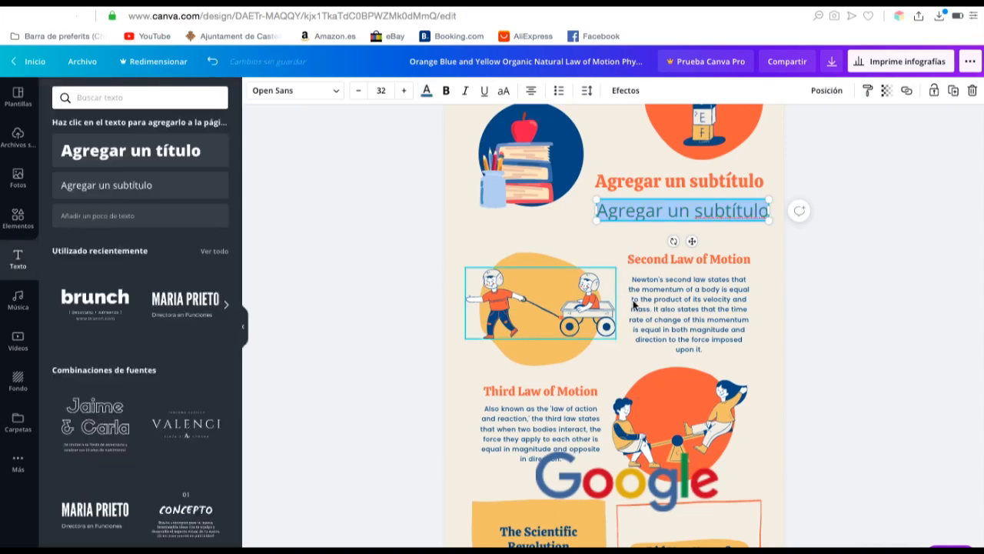
Delete the Google logo from the page.
left_click_drag(658, 487, 661, 366)
key("Delete")
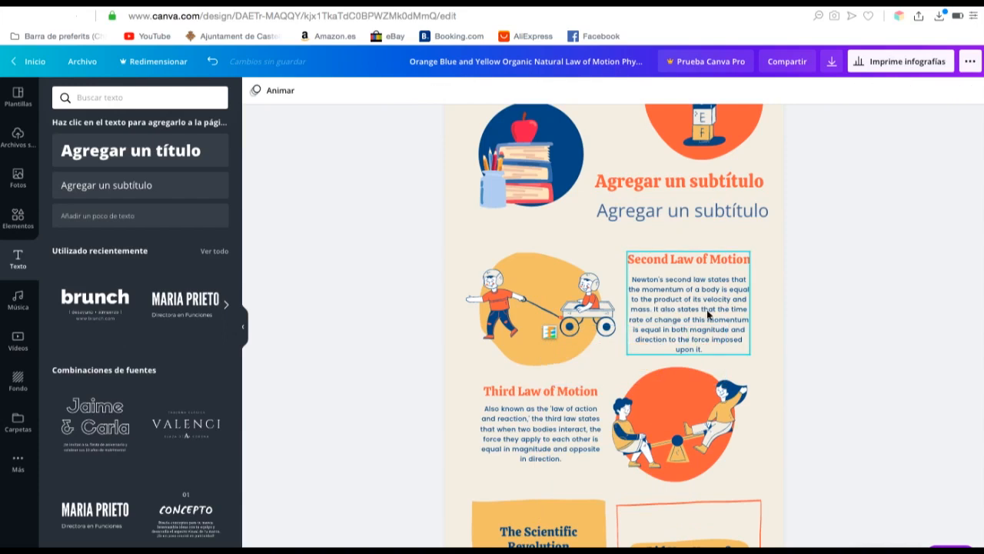
Open the design's sharing options and copy the link that lets others view and edit it.
scroll(737, 309, "down", 3)
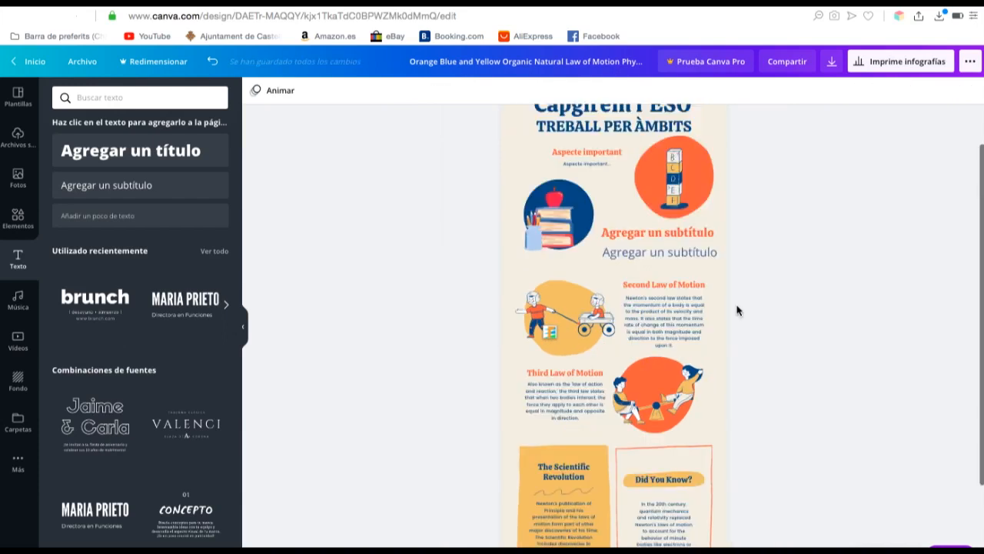
scroll(771, 258, "up", 1)
scroll(767, 266, "up", 1)
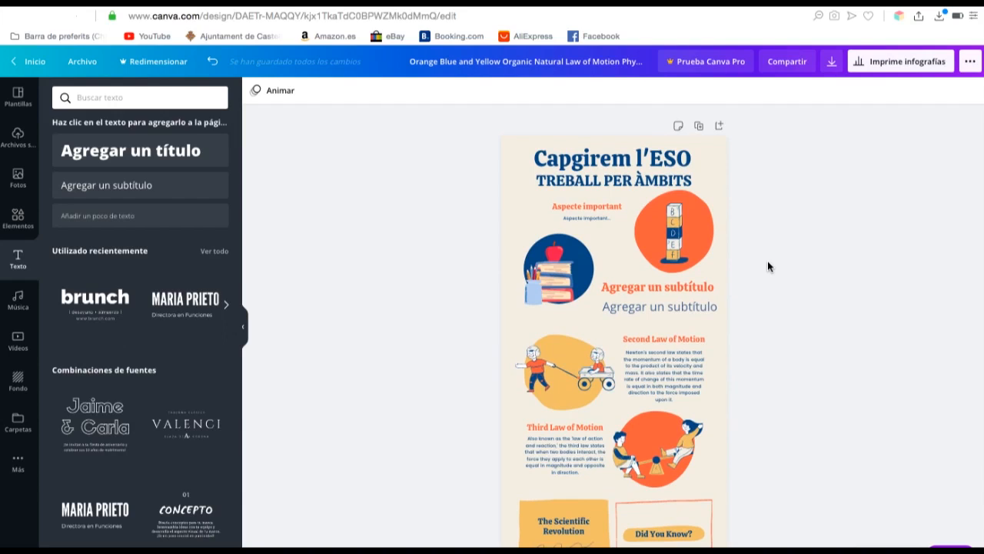
left_click(795, 66)
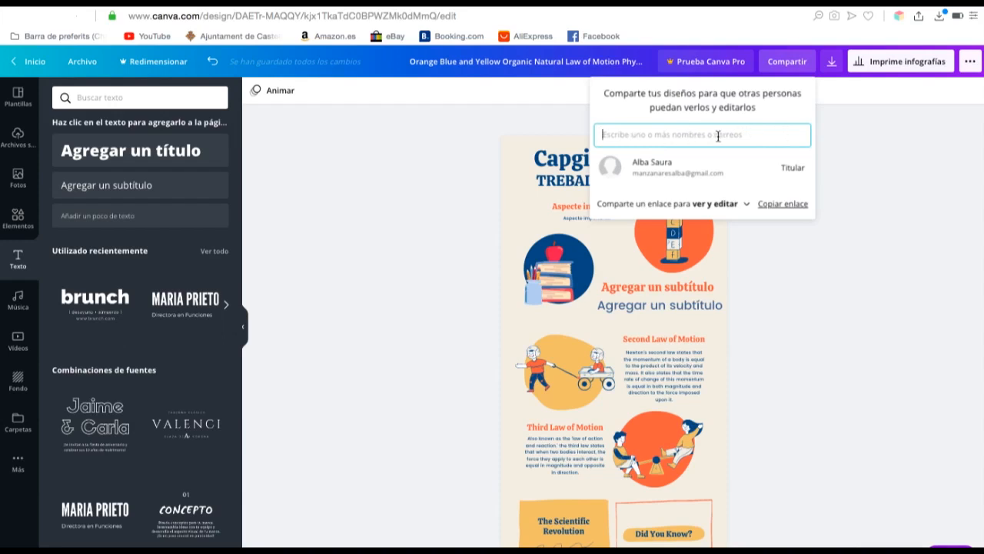
left_click(775, 205)
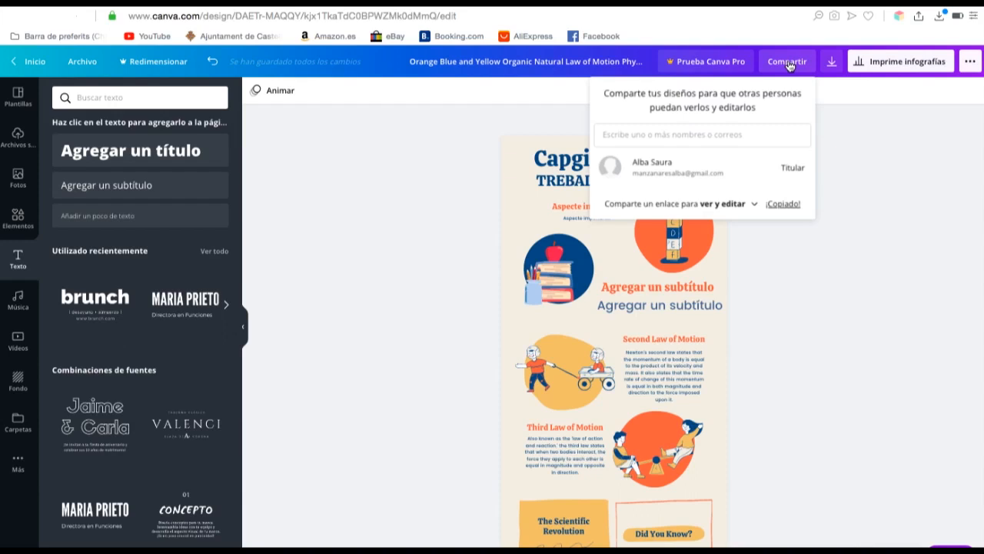
Open the download options for the infographic and set the file type to JPG.
left_click(831, 62)
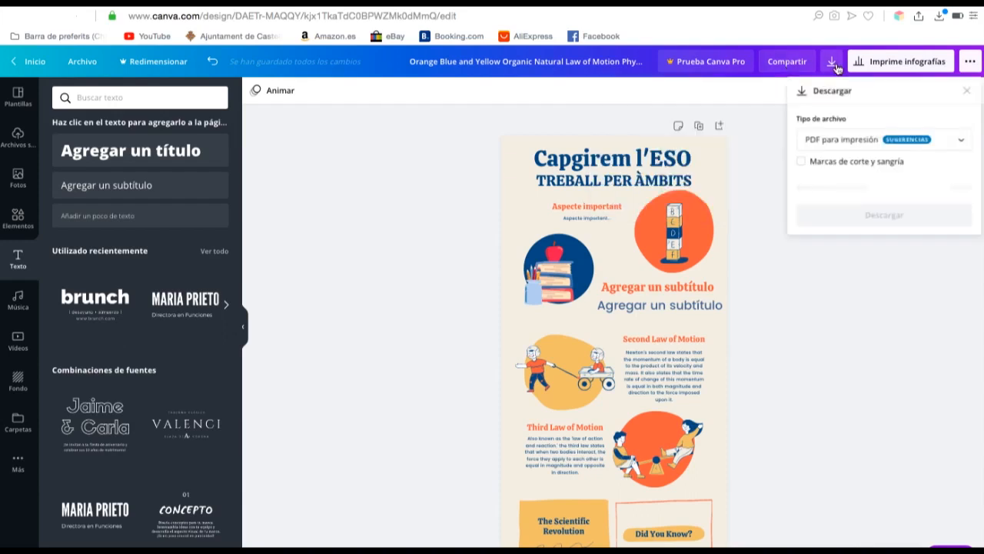
left_click(832, 139)
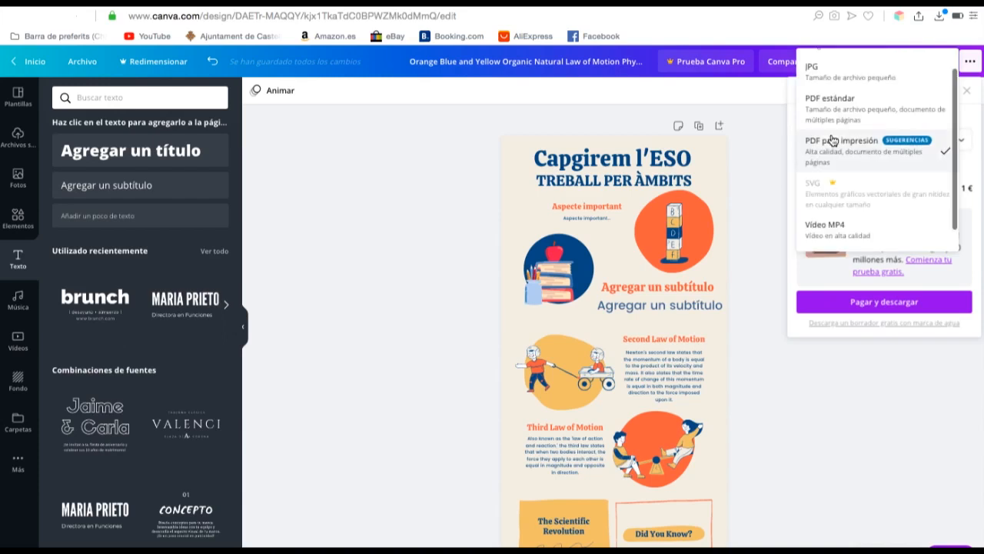
scroll(842, 101, "up", 2)
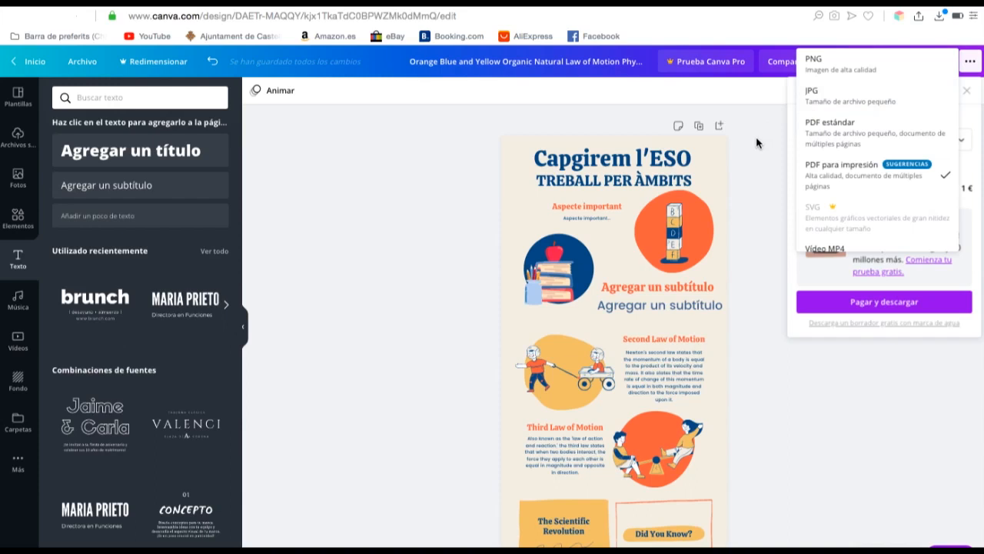
left_click(863, 97)
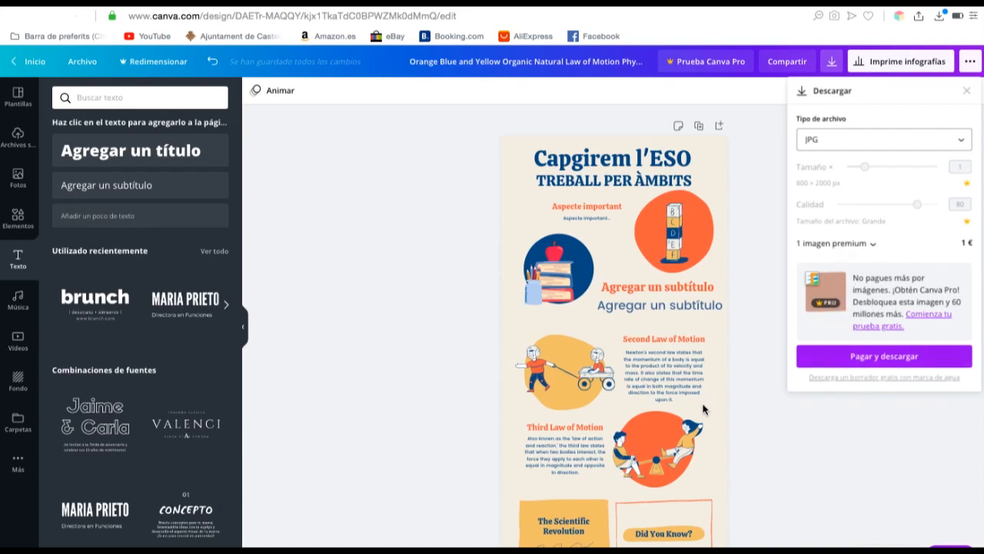
Look over the page for the premium image and expand its cost details in the download options.
scroll(702, 409, "down", 4)
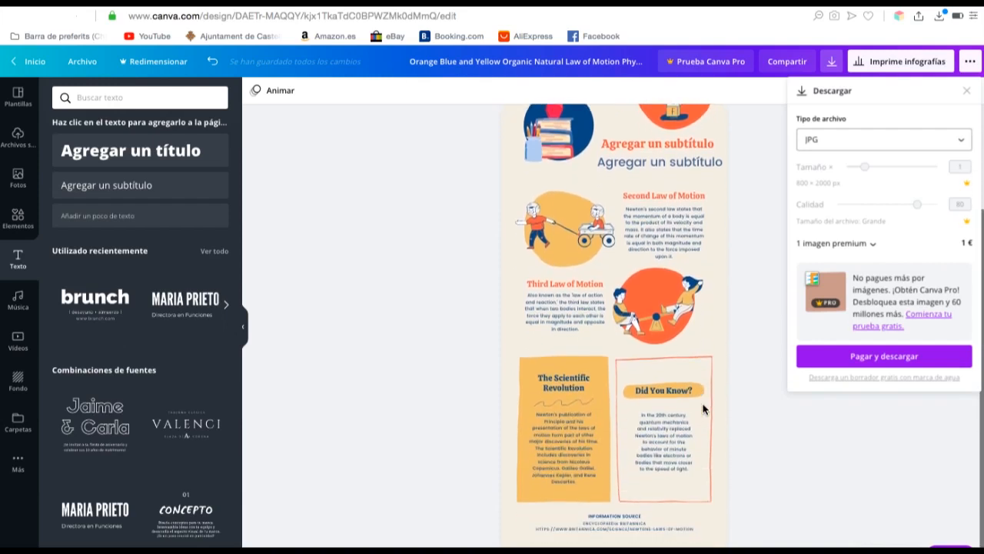
scroll(707, 304, "up", 1)
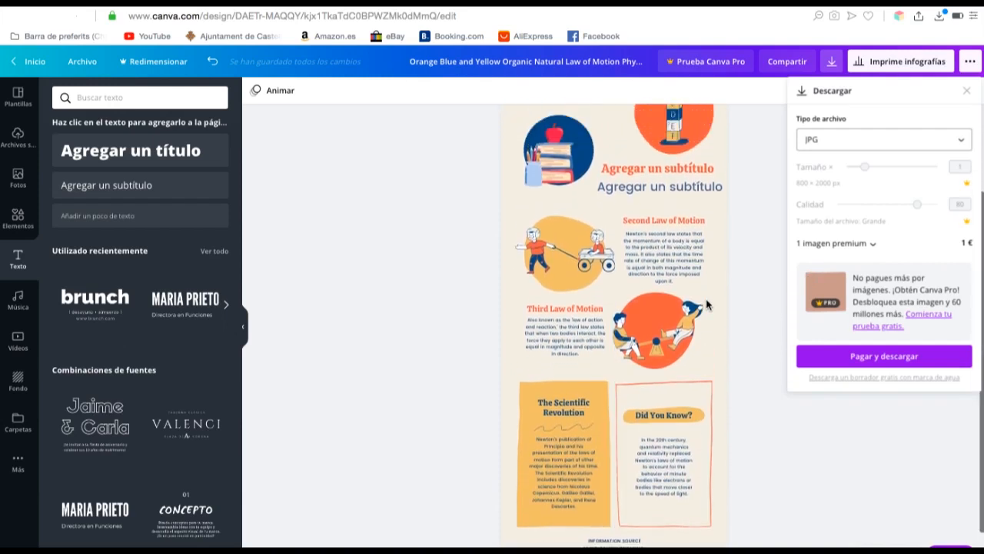
scroll(706, 304, "up", 3)
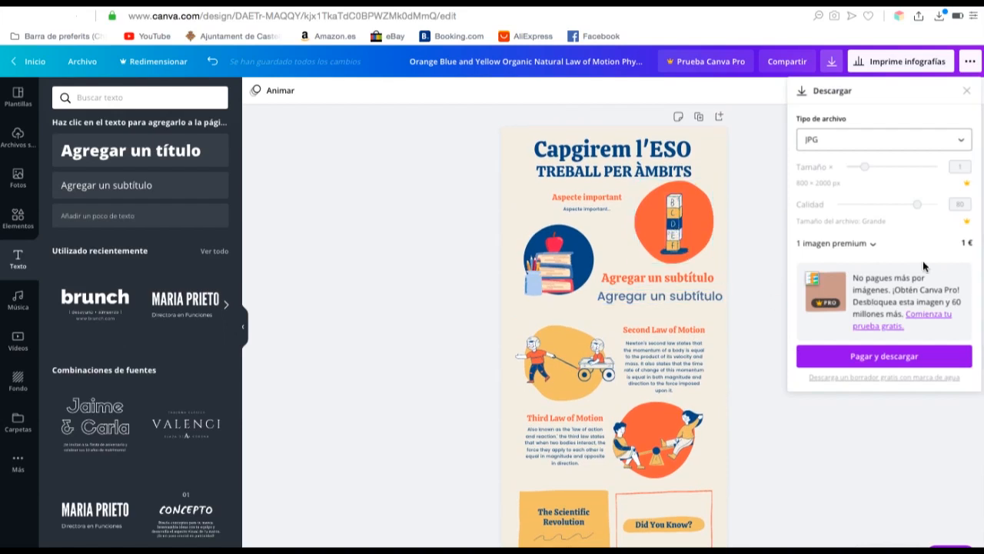
left_click(873, 243)
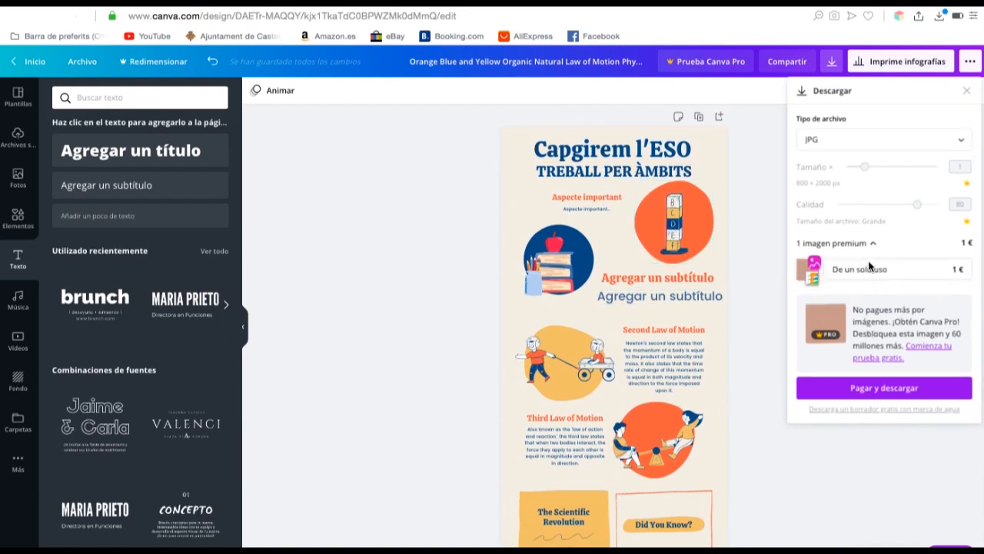
scroll(714, 346, "down", 2)
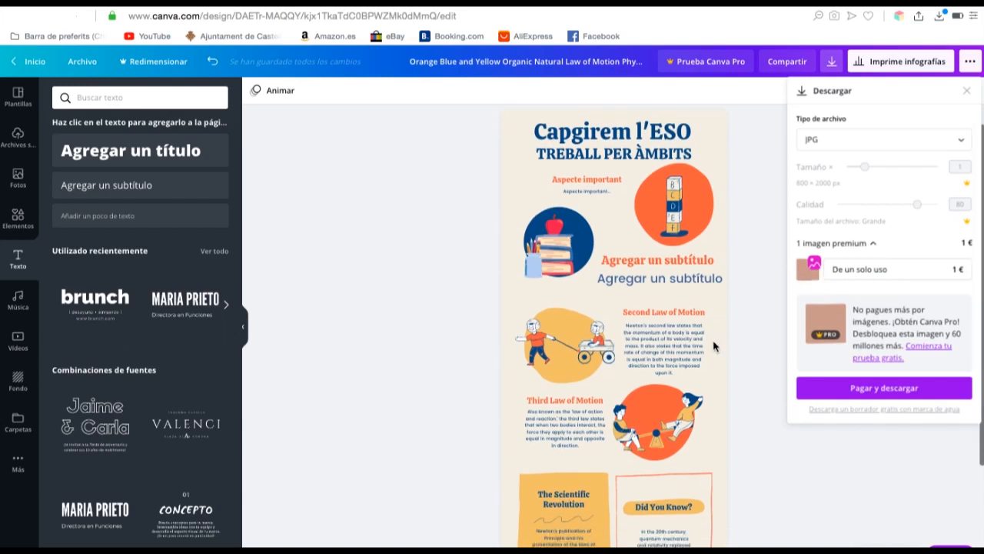
scroll(714, 346, "down", 1)
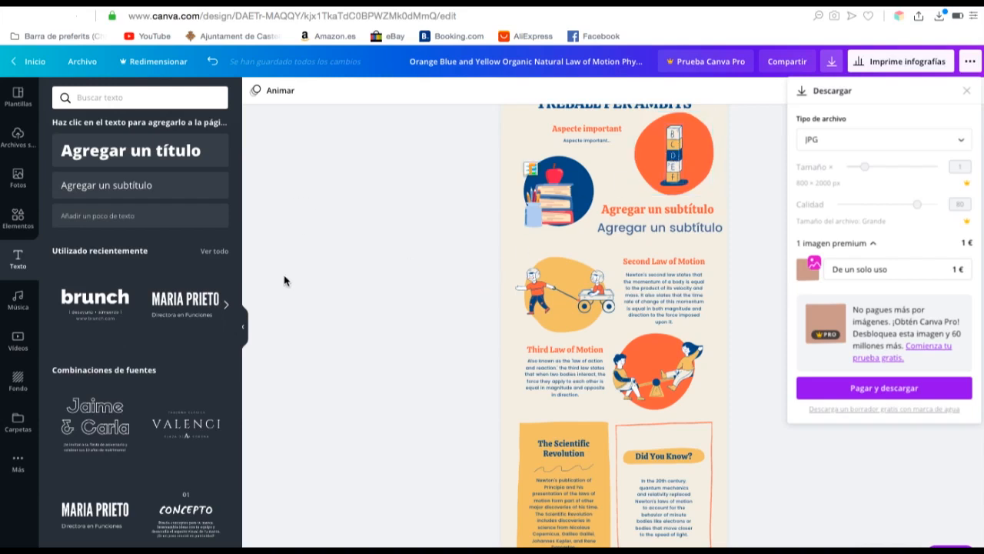
Examine the "Educación" element results to see which illustrations are marked Pro and which are free.
left_click(18, 223)
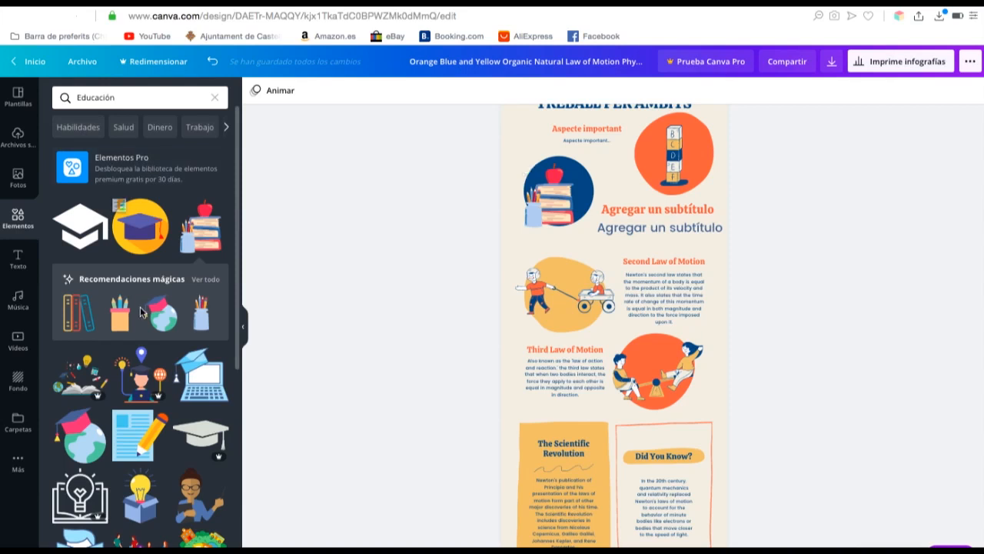
scroll(141, 311, "down", 2)
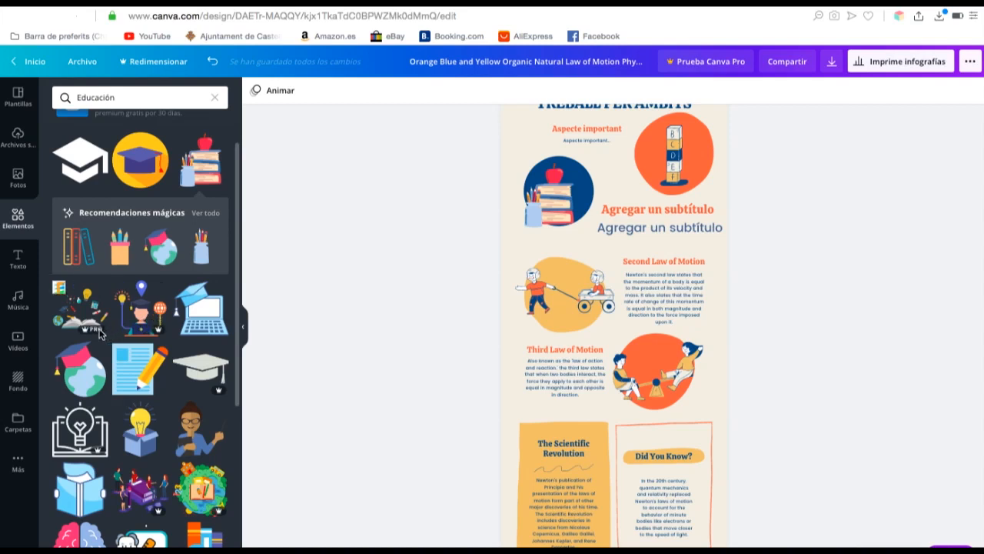
mouse_move(95, 333)
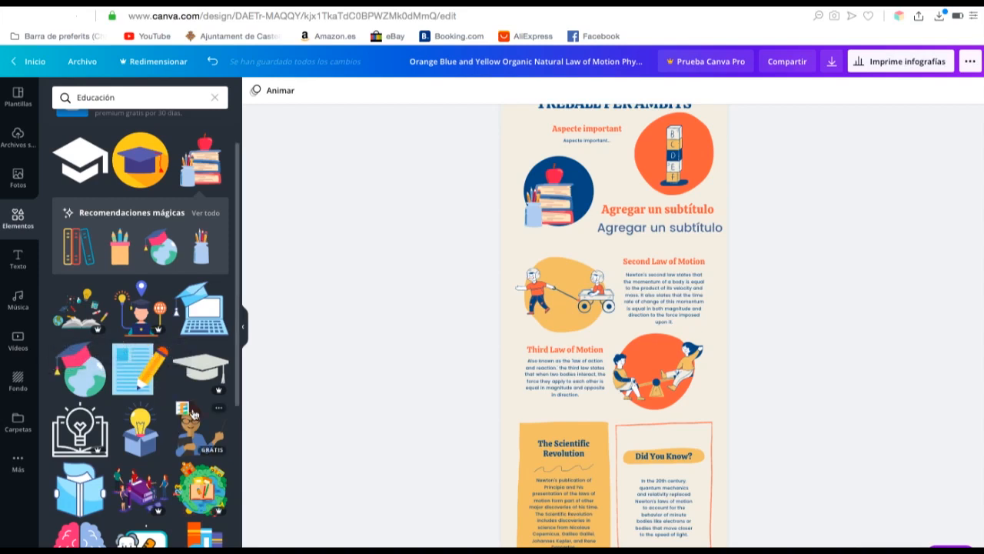
scroll(193, 416, "down", 1)
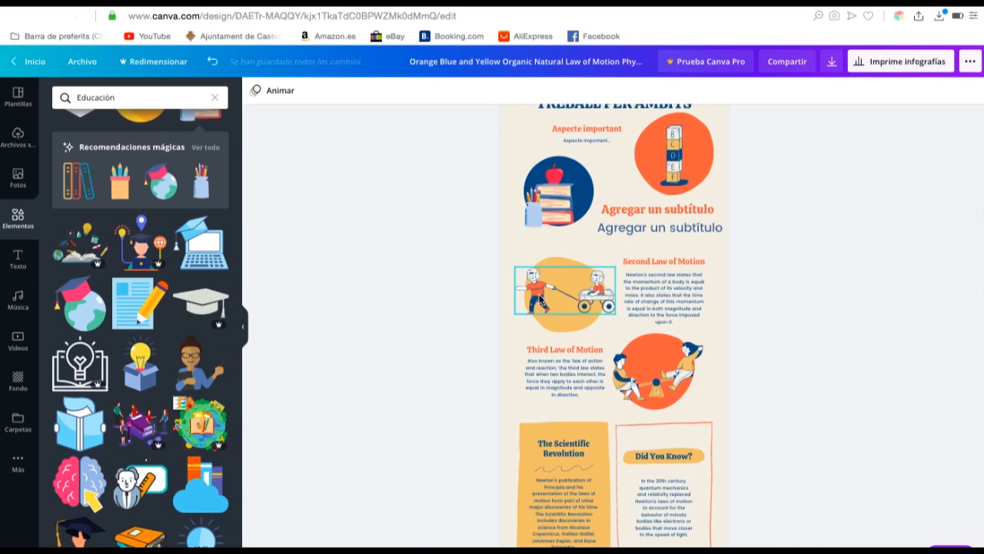
Delete the wagon, seesaw and block-tower illustrations from their coloured circles to isolate the premium element.
left_click(541, 299)
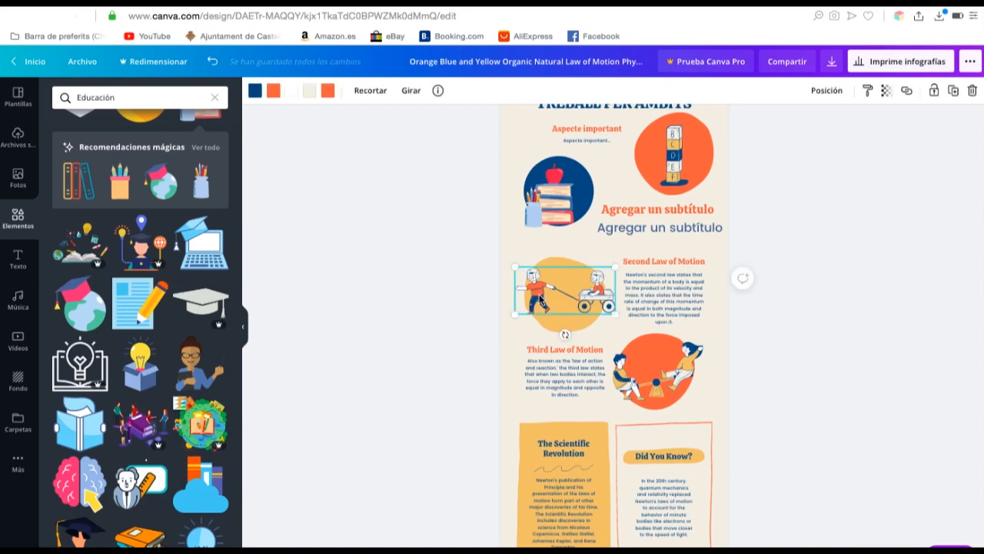
key("Delete")
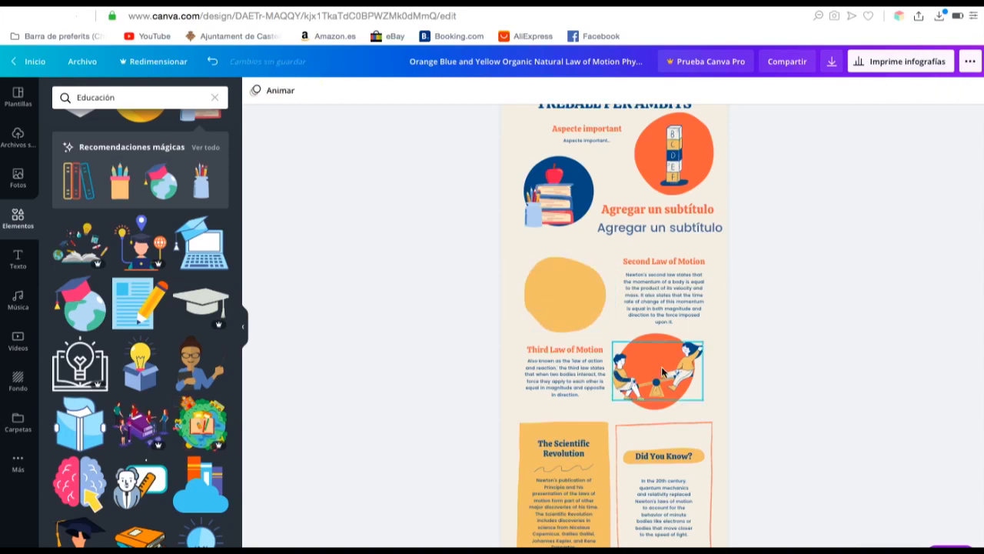
left_click(676, 375)
key("Delete")
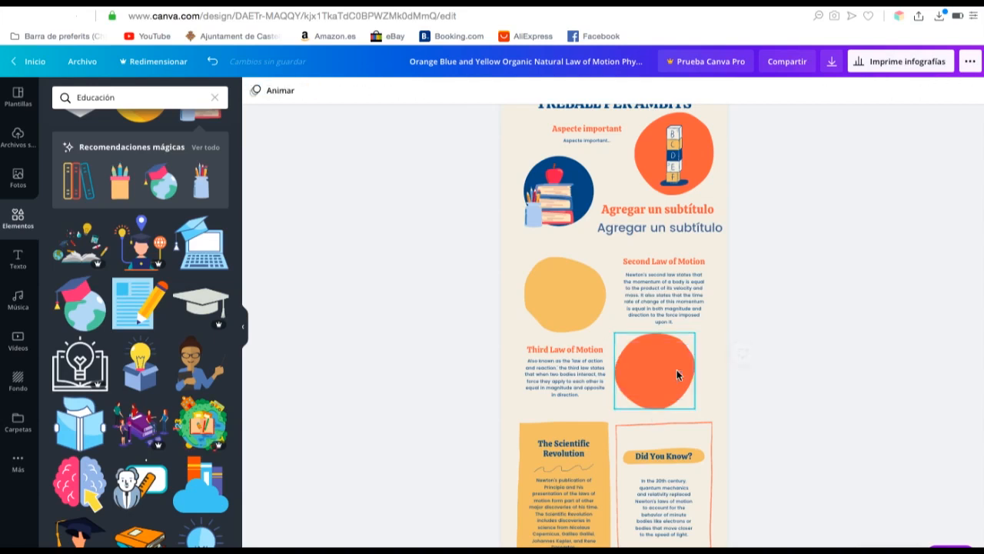
left_click(676, 175)
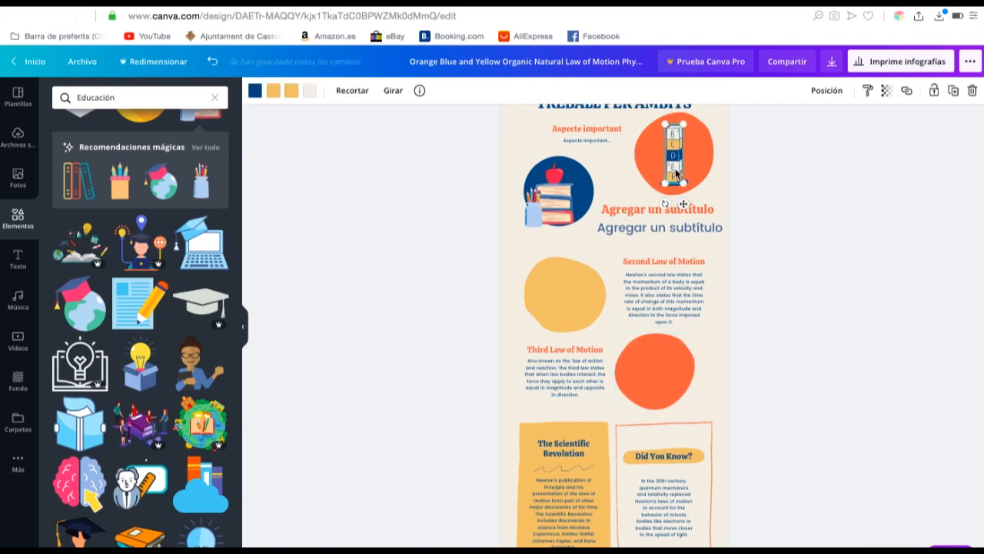
key("Delete")
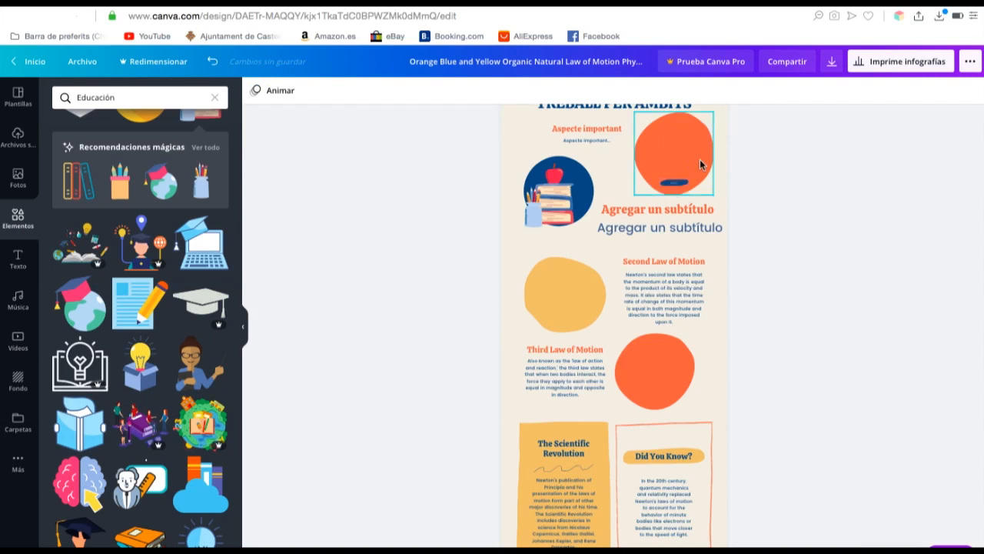
Inspect the small blue shape in the upper orange circle up close, and undo the deletions of the three illustrations.
scroll(700, 159, "up", 3)
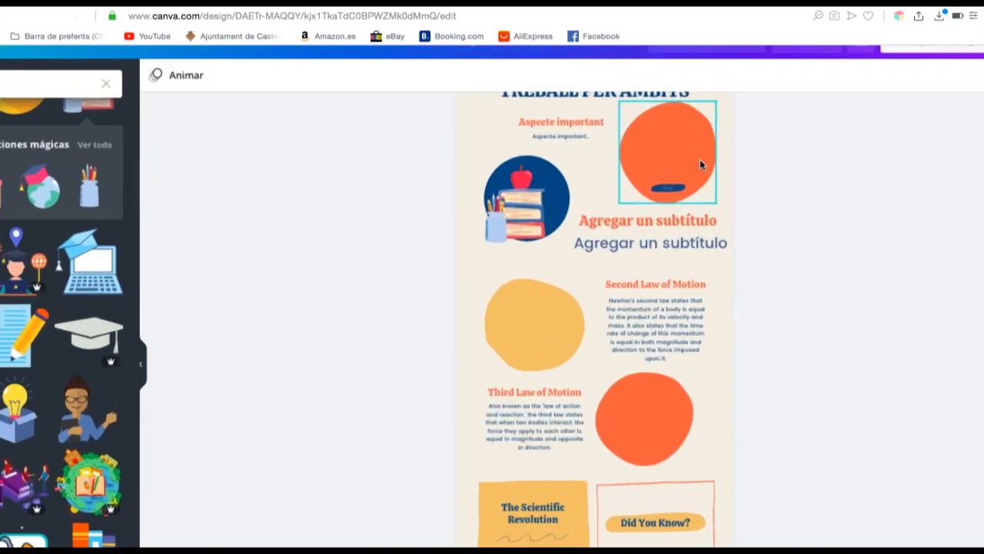
scroll(700, 160, "up", 4)
scroll(699, 165, "up", 4)
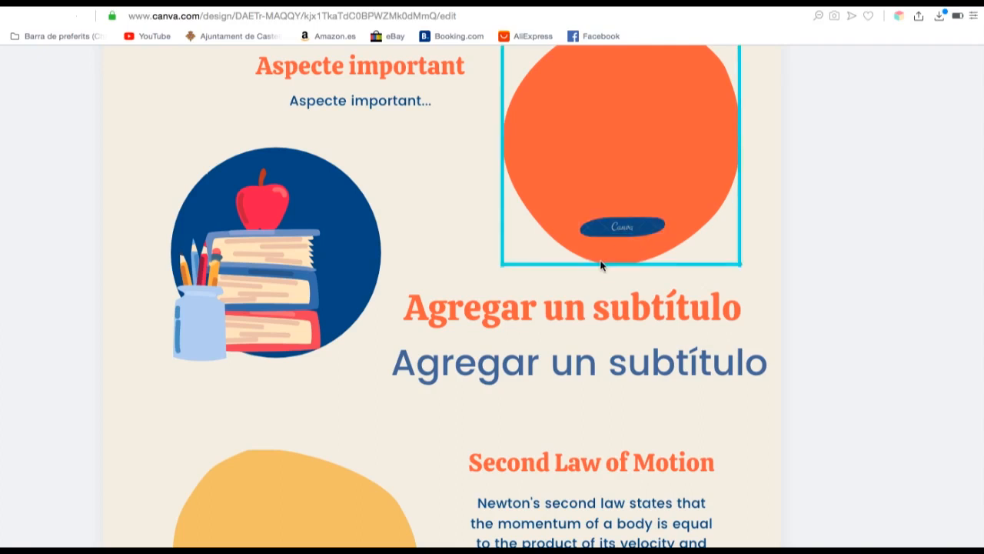
scroll(602, 265, "down", 10)
scroll(601, 265, "down", 6)
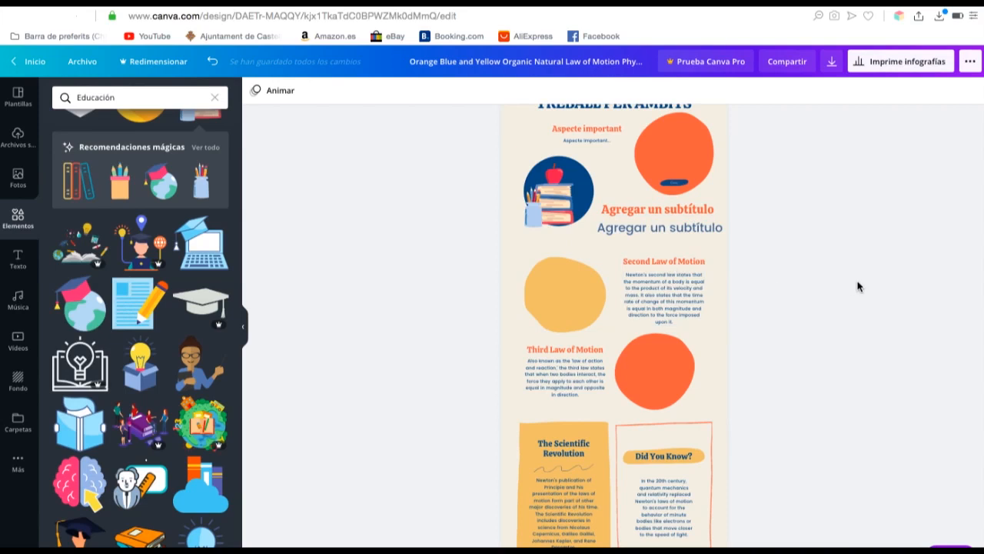
scroll(858, 286, "up", 2)
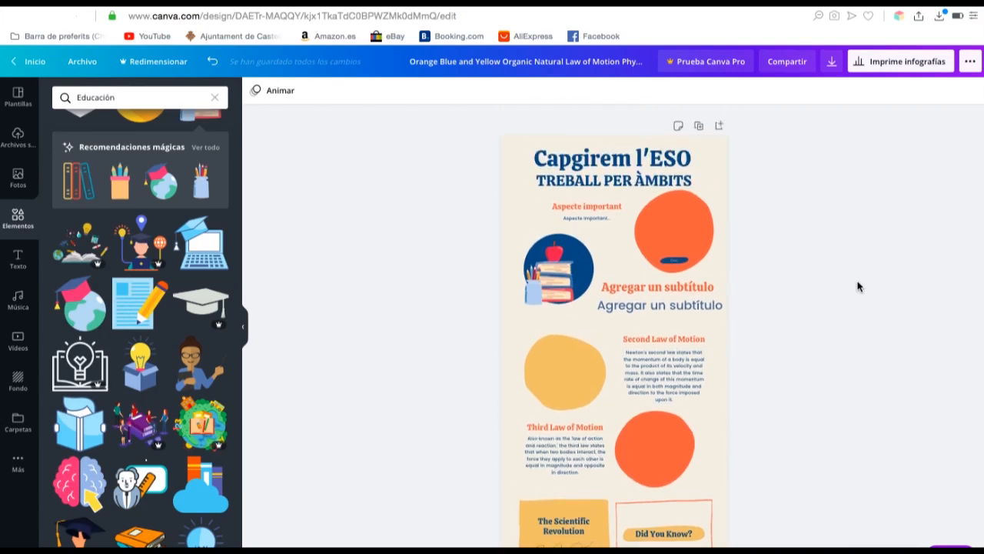
key("ctrl+z")
key("ctrl+z")
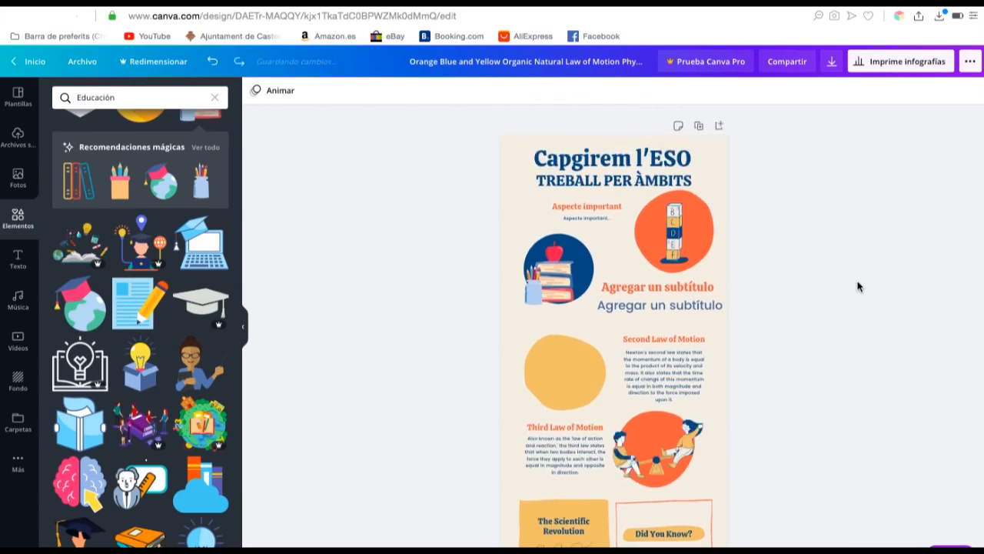
key("ctrl+z")
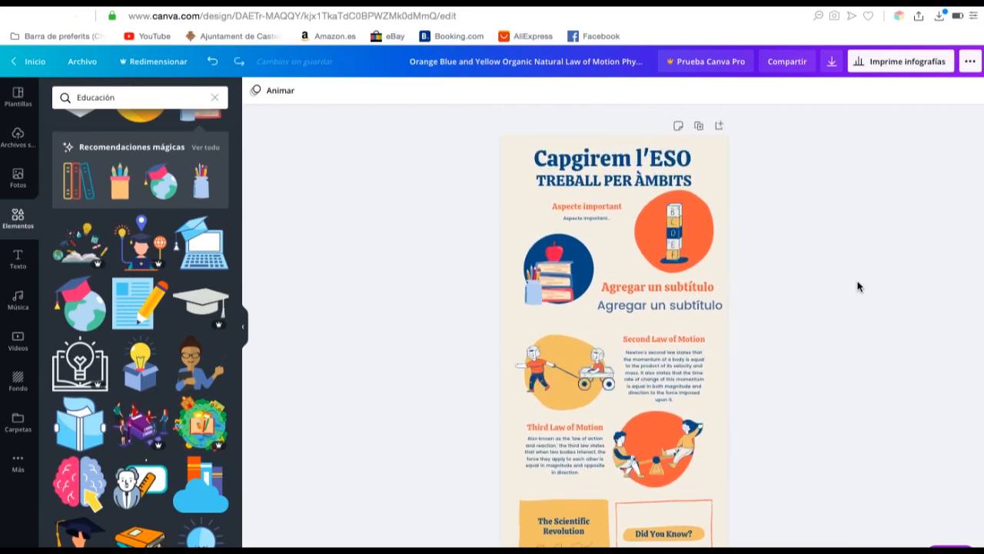
Delete the watermarked dark blue shape beneath the block tower in the upper orange circle.
left_click(685, 258)
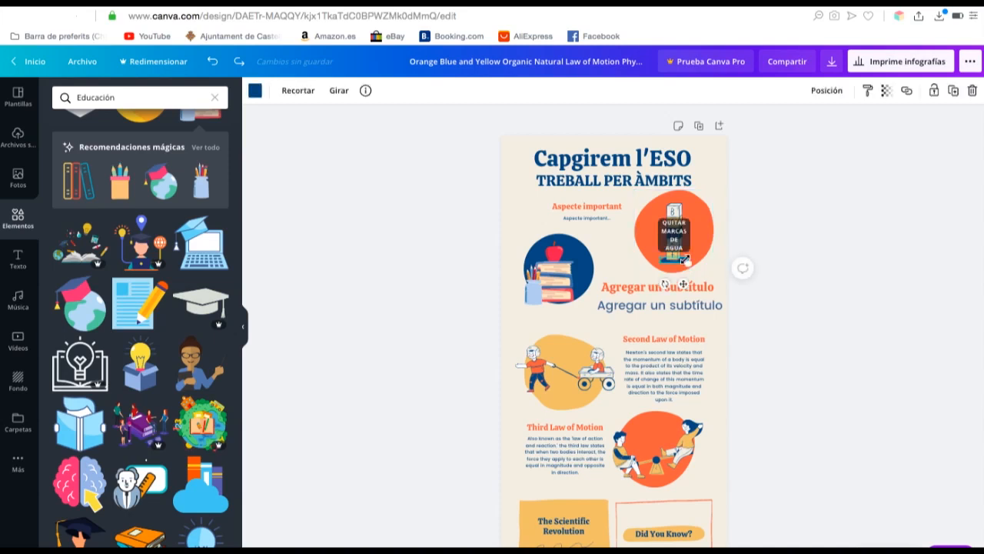
left_click(685, 257)
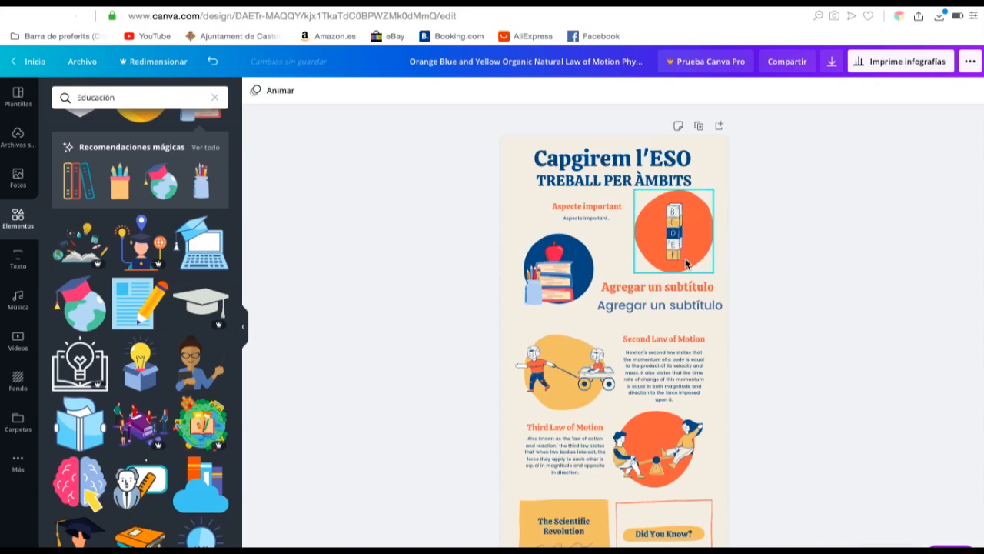
Download the infographic as a JPG file.
left_click(833, 66)
left_click(831, 137)
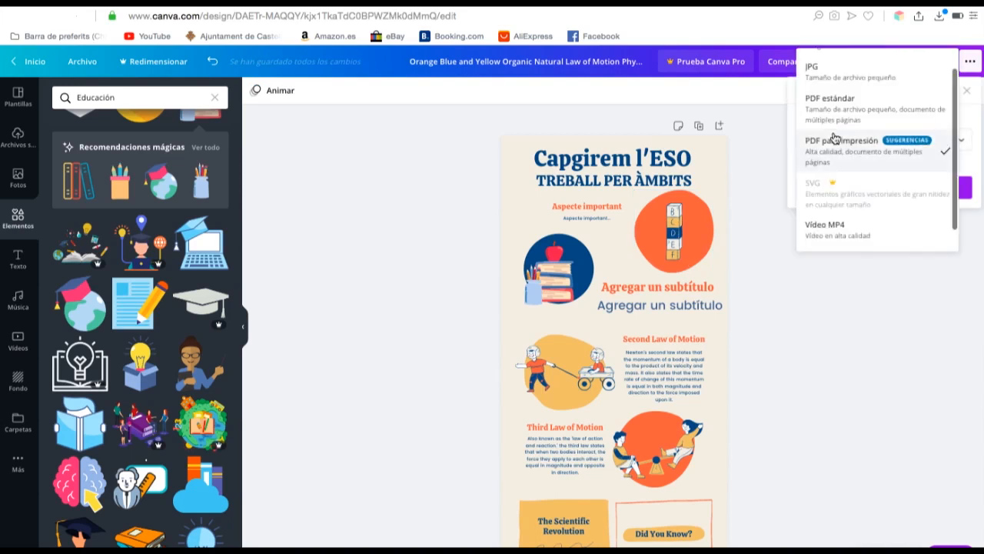
left_click(842, 68)
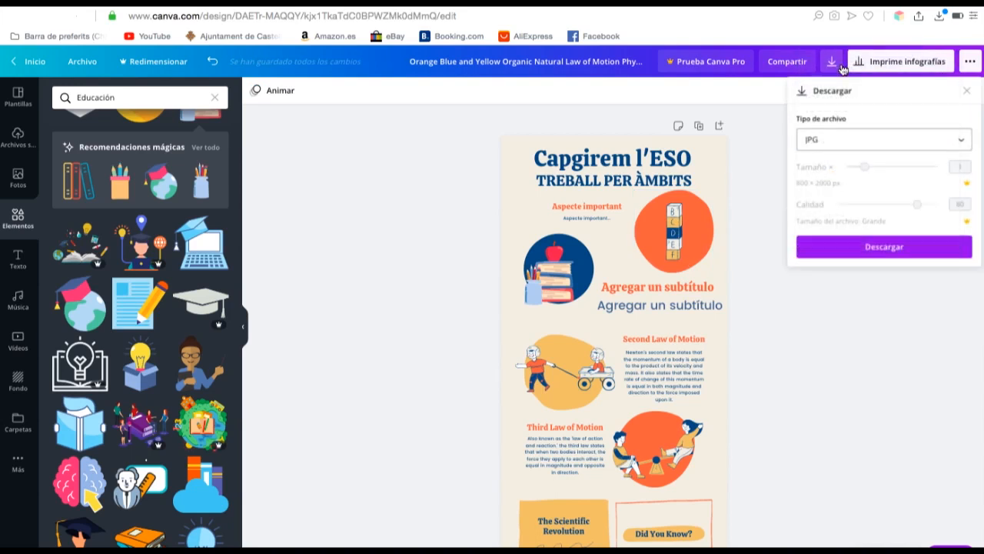
left_click(879, 248)
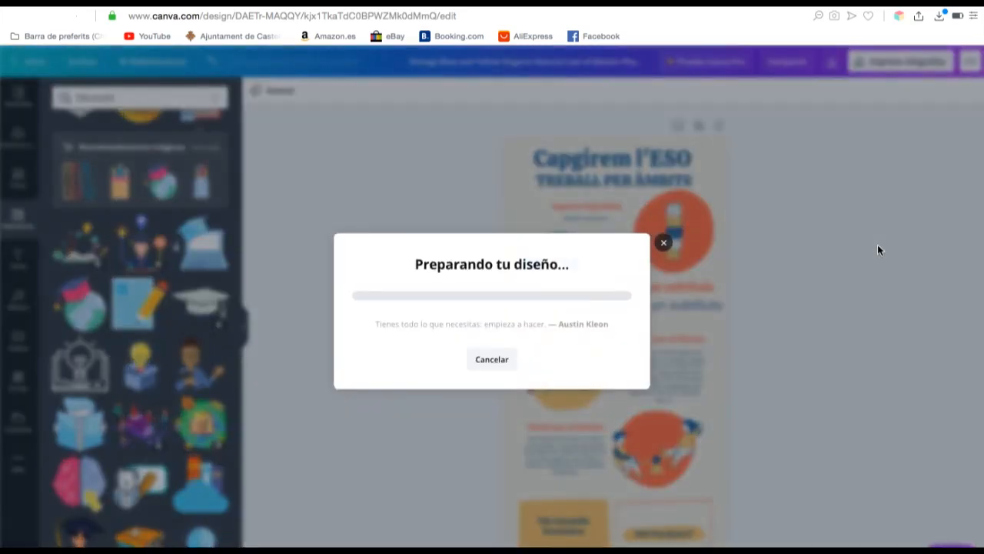